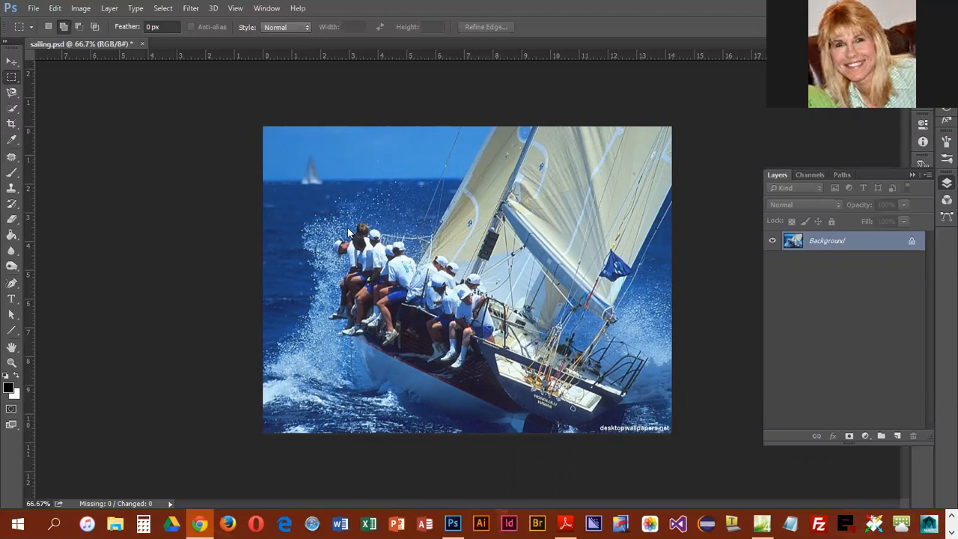
- Duplicate the Background layer and name the duplicate "Background copy"
{"action": "left_click", "coordinate": [29, 231]}
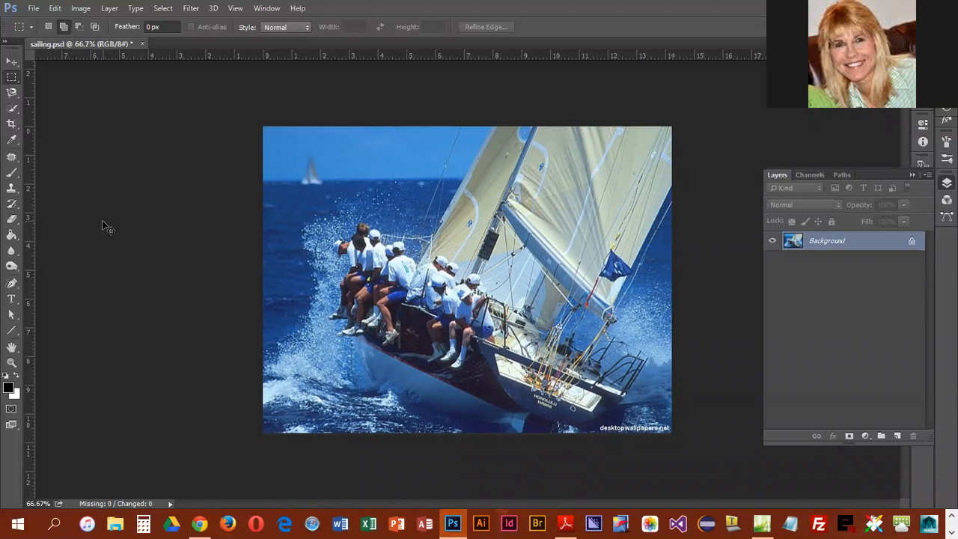
{"action": "key", "text": "ctrl+plus"}
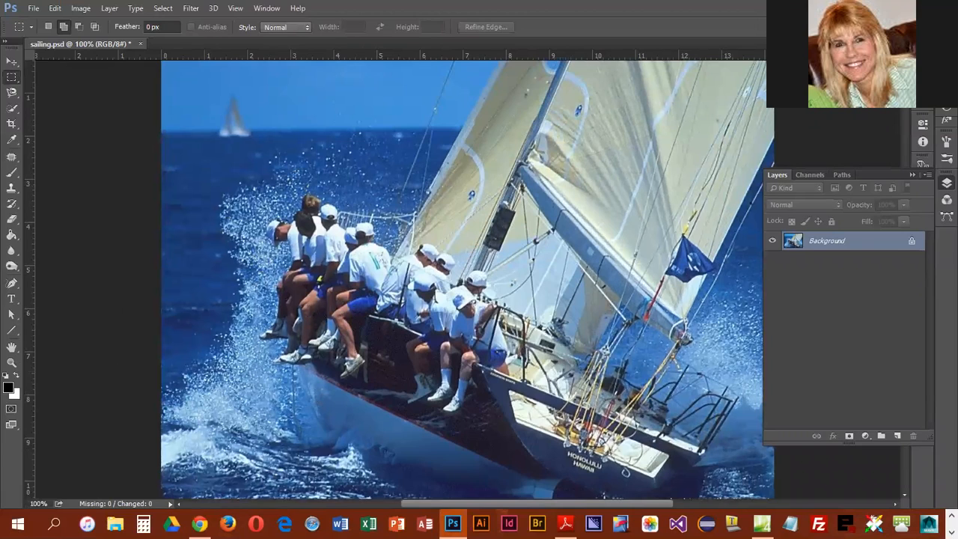
{"action": "double_click", "coordinate": [834, 239]}
{"action": "key", "text": "ctrl+j"}
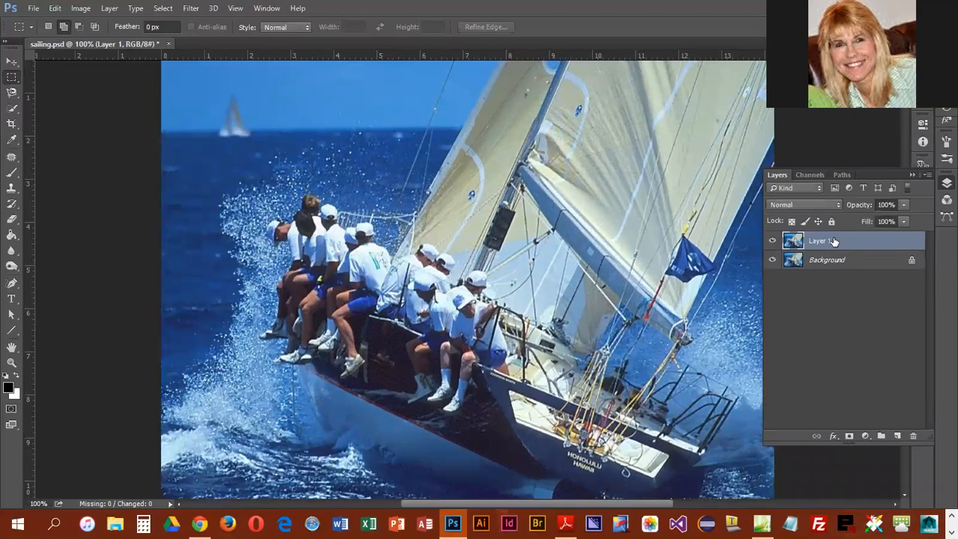
{"action": "double_click", "coordinate": [834, 240]}
{"action": "type", "text": "Background copy"}
{"action": "key", "text": "Return"}
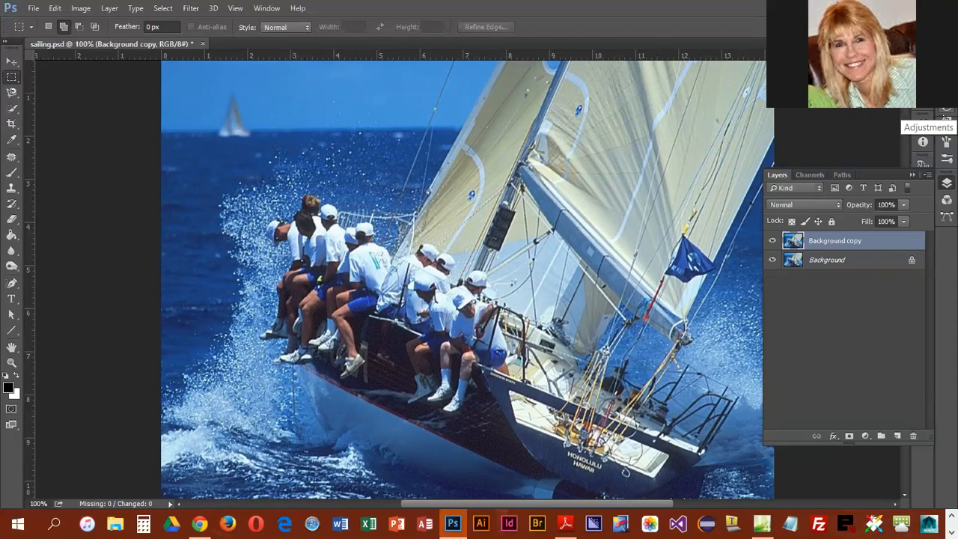
- Add a Levels adjustment layer that reduces the Blue channel's midtones, and hide that layer
{"action": "left_click", "coordinate": [946, 116]}
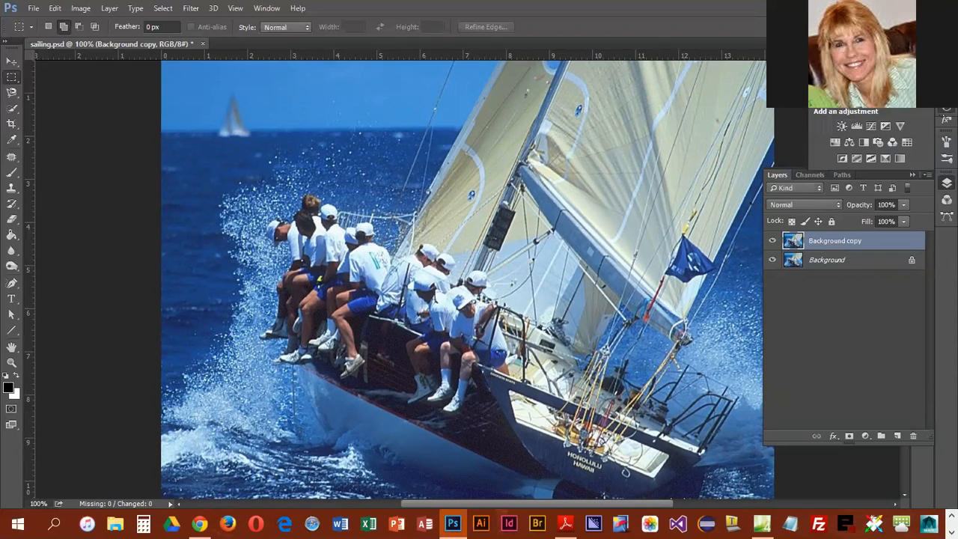
{"action": "left_click", "coordinate": [857, 126]}
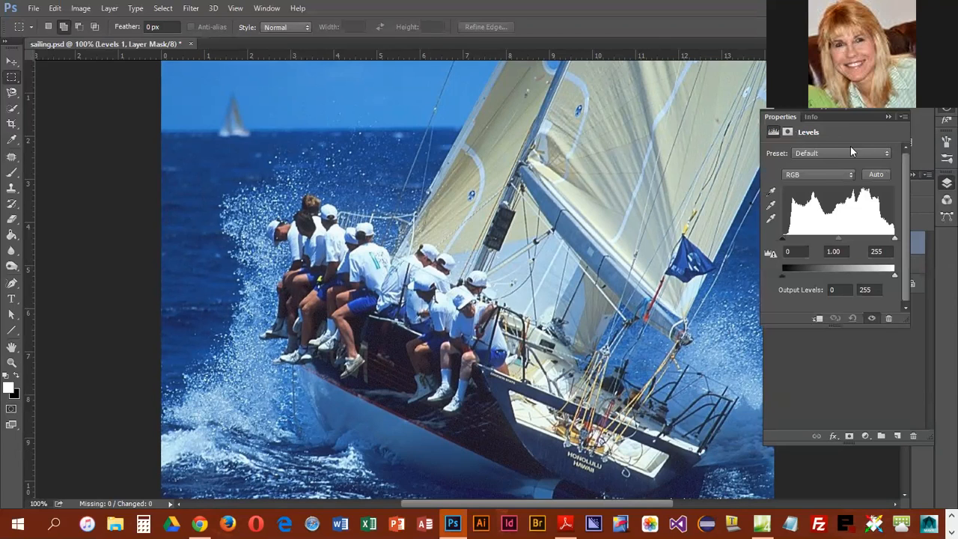
{"action": "left_click", "coordinate": [803, 177]}
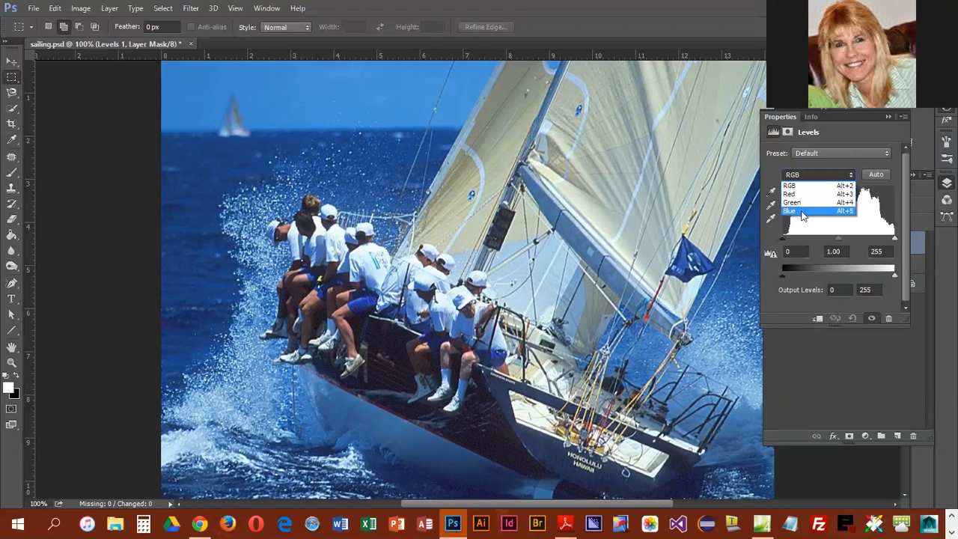
{"action": "left_click", "coordinate": [803, 212]}
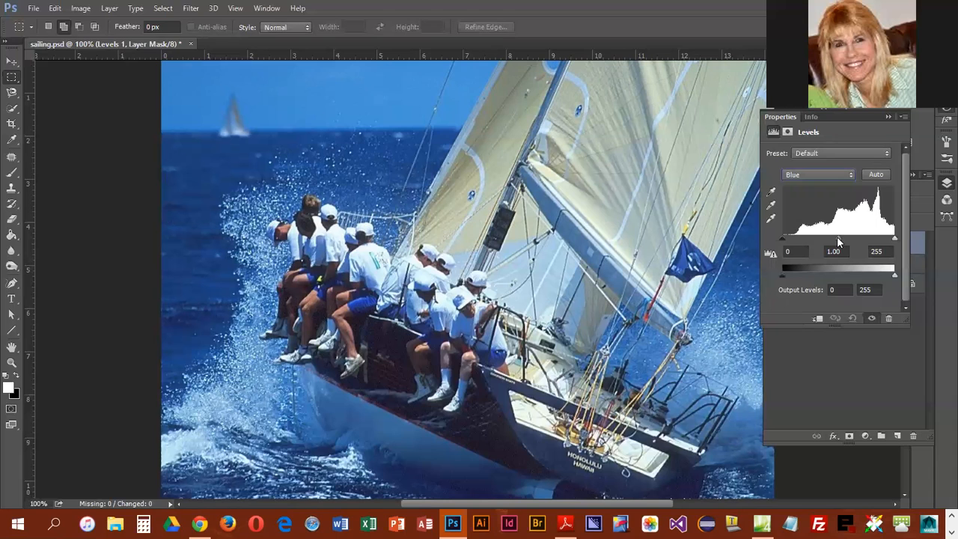
{"action": "left_click_drag", "start_coordinate": [837, 237], "coordinate": [833, 237]}
{"action": "left_click", "coordinate": [888, 117]}
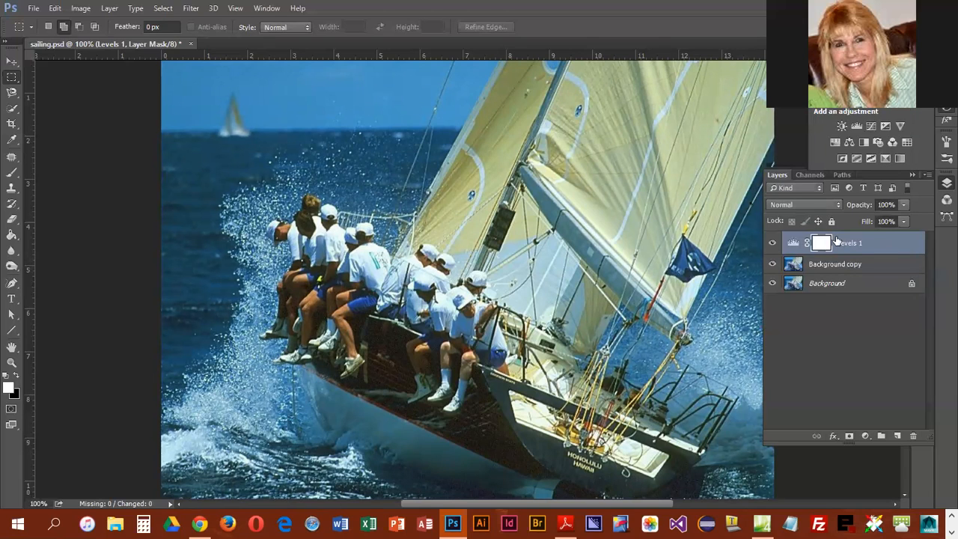
{"action": "left_click", "coordinate": [772, 243]}
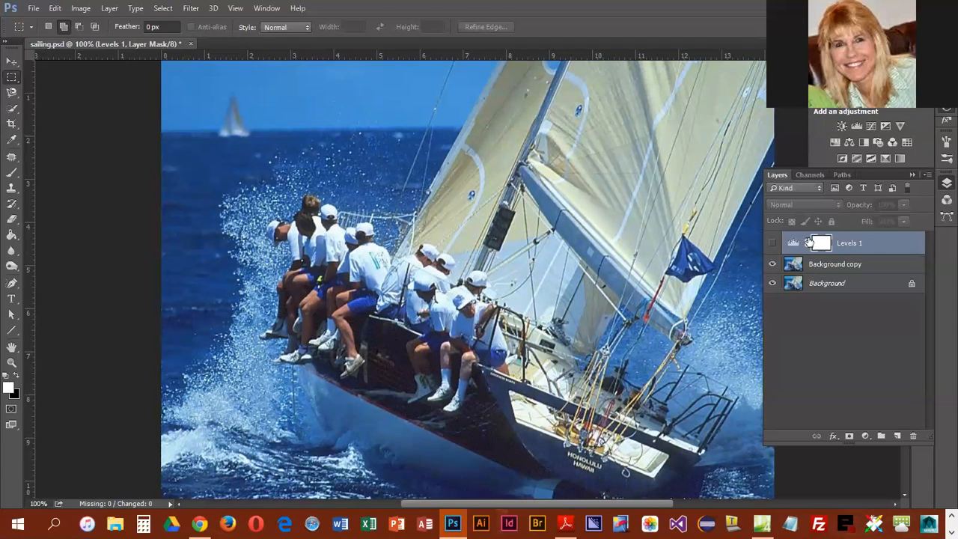
- Add a Curves adjustment layer with a Blue channel point at input 126, output 74, and hide that layer
{"action": "left_click", "coordinate": [871, 126]}
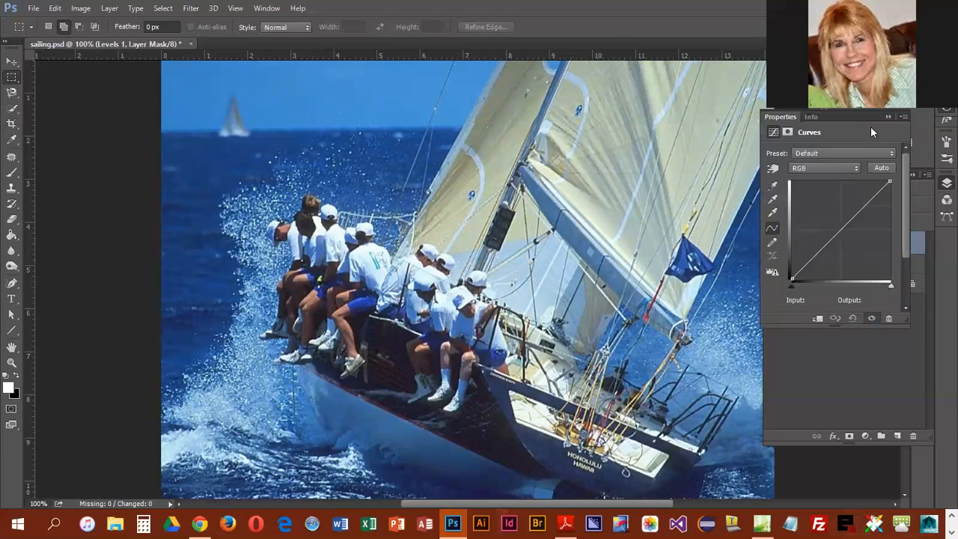
{"action": "left_click", "coordinate": [844, 168]}
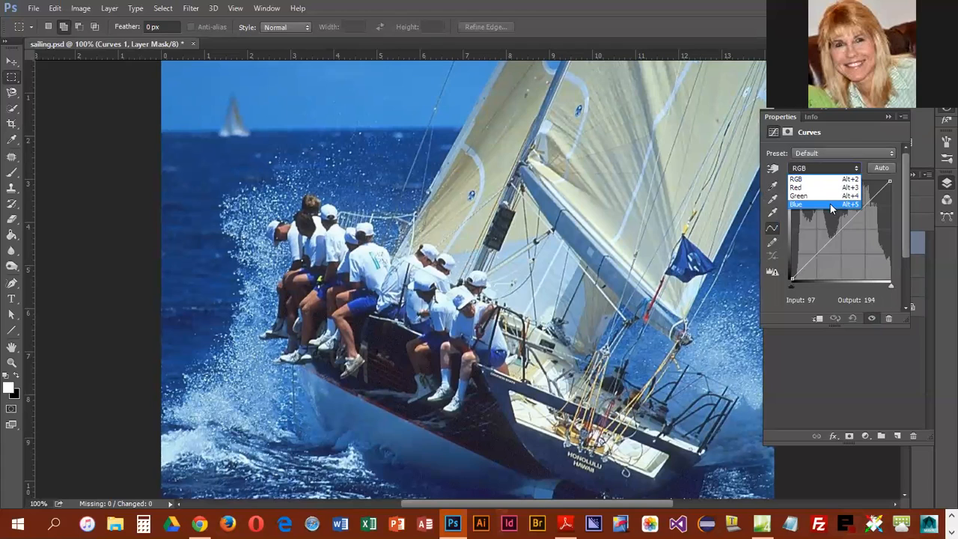
{"action": "left_click", "coordinate": [830, 203]}
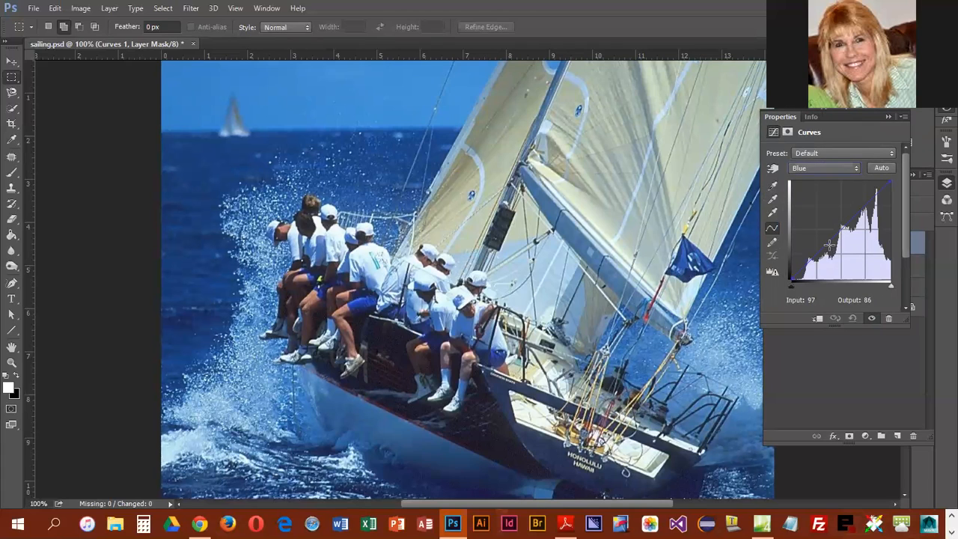
{"action": "left_click", "coordinate": [829, 240]}
{"action": "left_click_drag", "start_coordinate": [830, 239], "coordinate": [840, 250]}
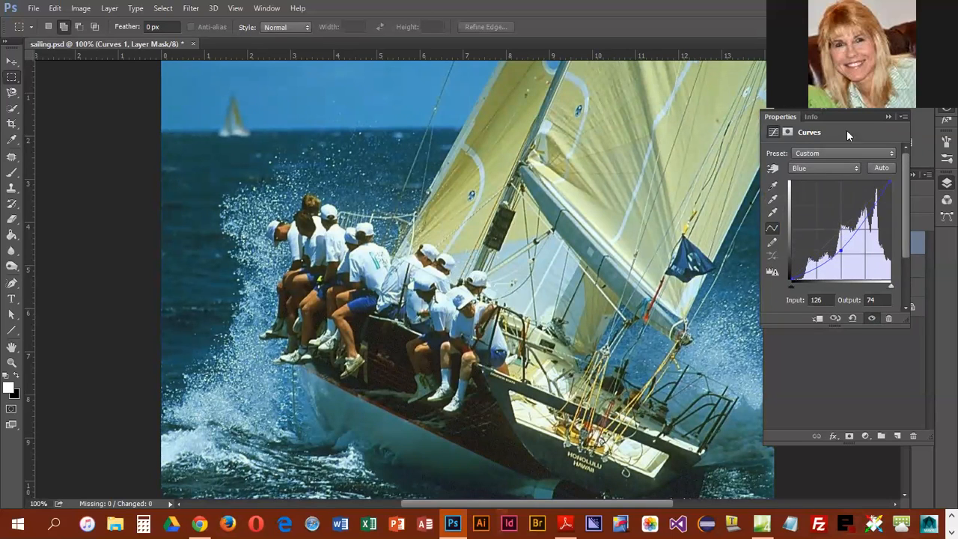
{"action": "left_click", "coordinate": [889, 117]}
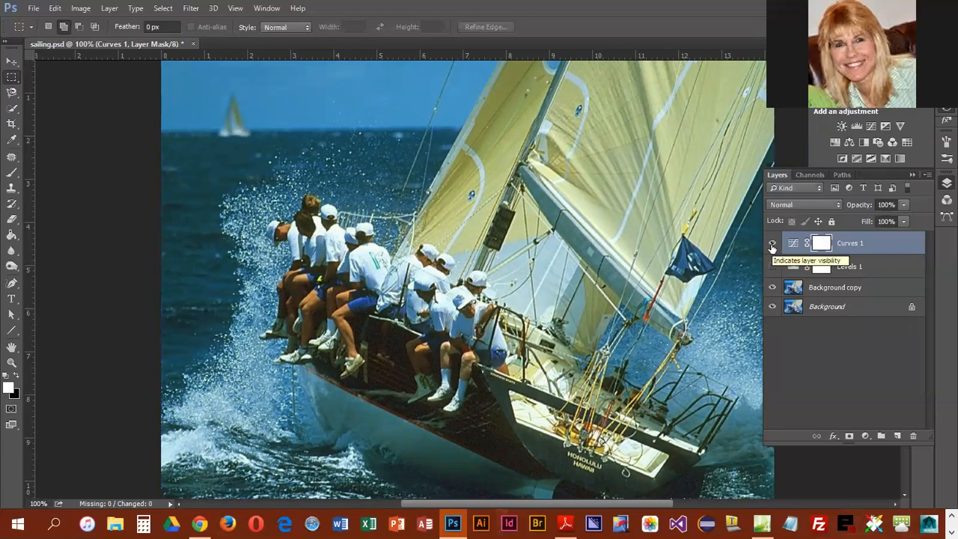
{"action": "left_click", "coordinate": [773, 266]}
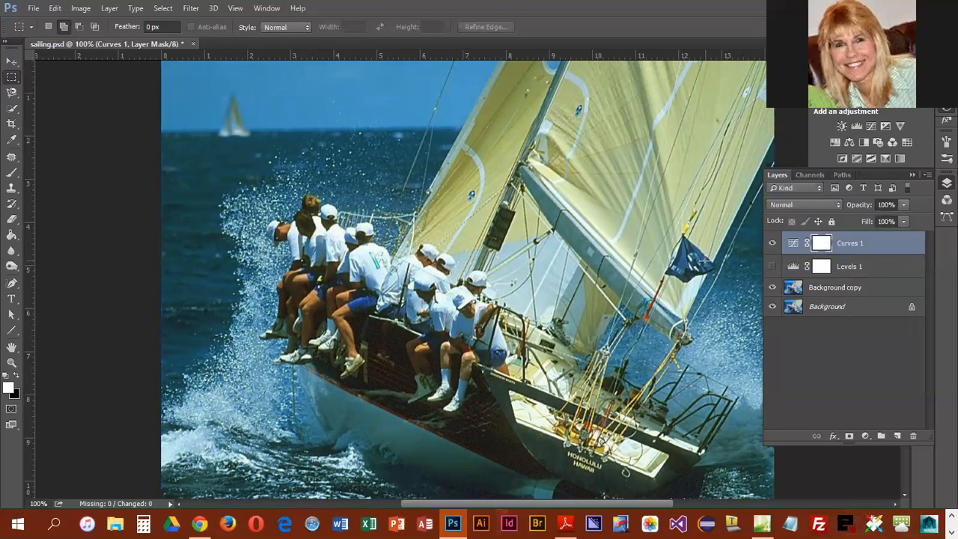
{"action": "left_click", "coordinate": [773, 244]}
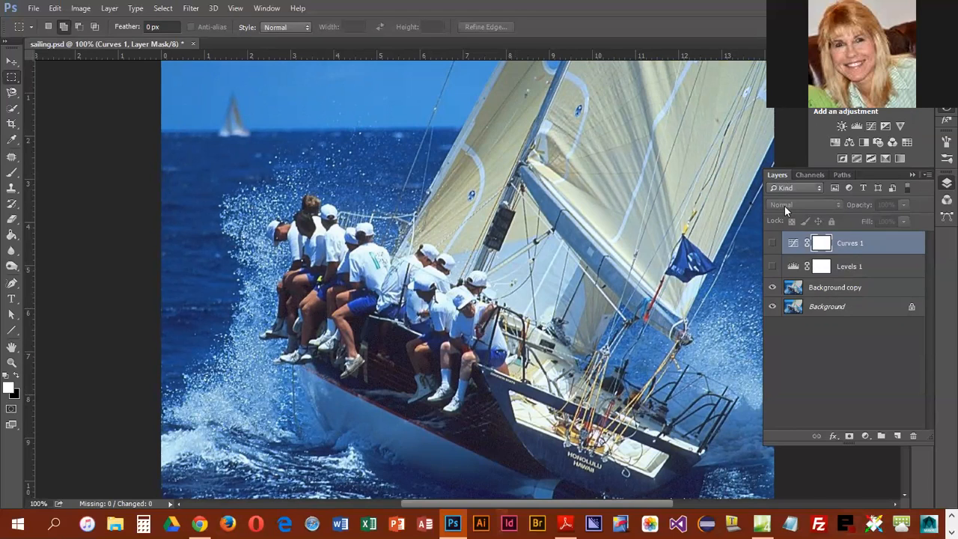
- Select the crew and the boat's hull on the Background copy layer with the Quick Selection tool
{"action": "left_click", "coordinate": [826, 289]}
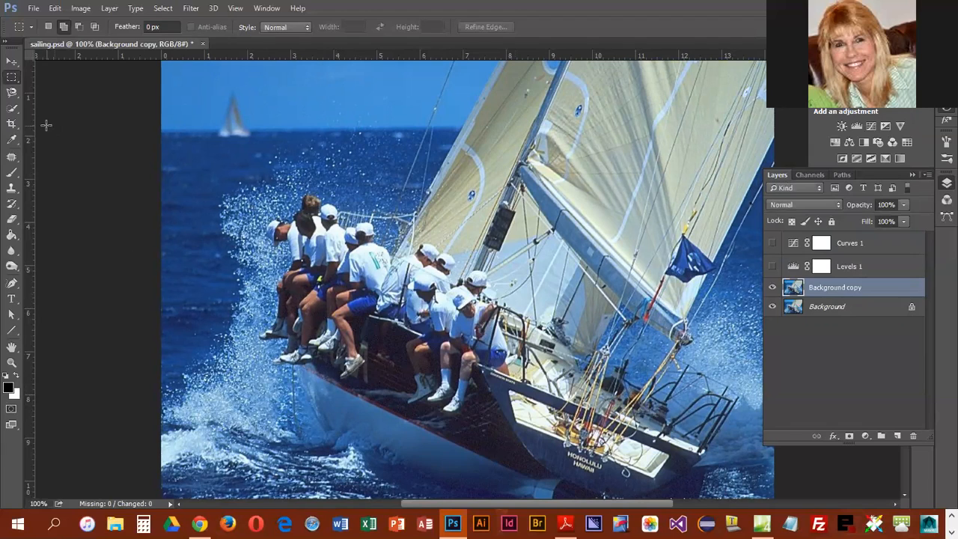
{"action": "left_click", "coordinate": [17, 110]}
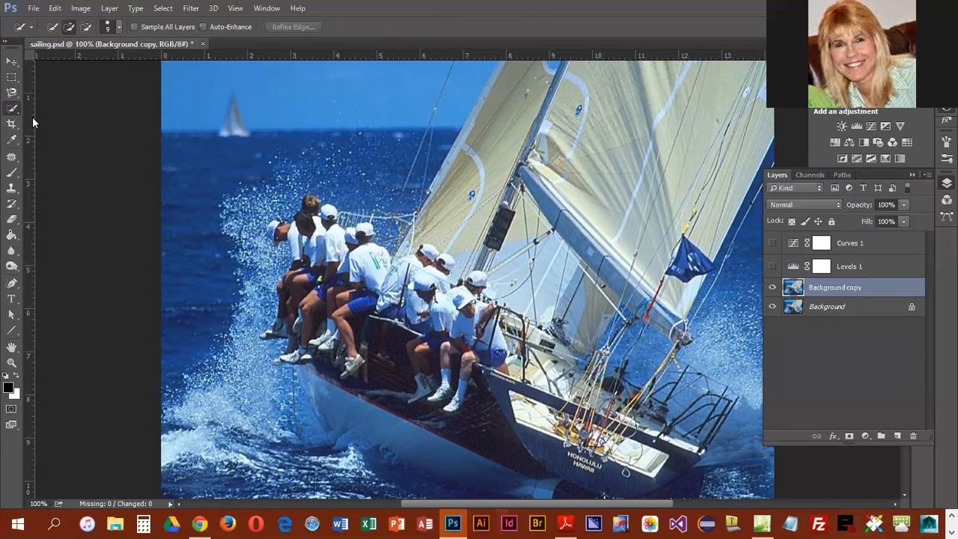
{"action": "mouse_move", "coordinate": [316, 204]}
{"action": "left_mouse_down"}
{"action": "mouse_move", "coordinate": [298, 219]}
{"action": "mouse_move", "coordinate": [330, 255]}
{"action": "mouse_move", "coordinate": [280, 227]}
{"action": "left_mouse_up"}
{"action": "left_click_drag", "start_coordinate": [337, 224], "coordinate": [335, 212]}
{"action": "mouse_move", "coordinate": [310, 261]}
{"action": "left_mouse_down"}
{"action": "mouse_move", "coordinate": [301, 342]}
{"action": "mouse_move", "coordinate": [284, 364]}
{"action": "mouse_move", "coordinate": [329, 383]}
{"action": "mouse_move", "coordinate": [375, 434]}
{"action": "mouse_move", "coordinate": [419, 430]}
{"action": "mouse_move", "coordinate": [549, 458]}
{"action": "mouse_move", "coordinate": [455, 464]}
{"action": "mouse_move", "coordinate": [354, 410]}
{"action": "mouse_move", "coordinate": [348, 385]}
{"action": "mouse_move", "coordinate": [302, 362]}
{"action": "mouse_move", "coordinate": [412, 441]}
{"action": "mouse_move", "coordinate": [408, 375]}
{"action": "mouse_move", "coordinate": [419, 300]}
{"action": "mouse_move", "coordinate": [440, 264]}
{"action": "mouse_move", "coordinate": [430, 275]}
{"action": "mouse_move", "coordinate": [367, 247]}
{"action": "mouse_move", "coordinate": [464, 330]}
{"action": "mouse_move", "coordinate": [533, 335]}
{"action": "mouse_move", "coordinate": [597, 410]}
{"action": "left_mouse_up"}
{"action": "left_click_drag", "start_coordinate": [628, 449], "coordinate": [658, 462]}
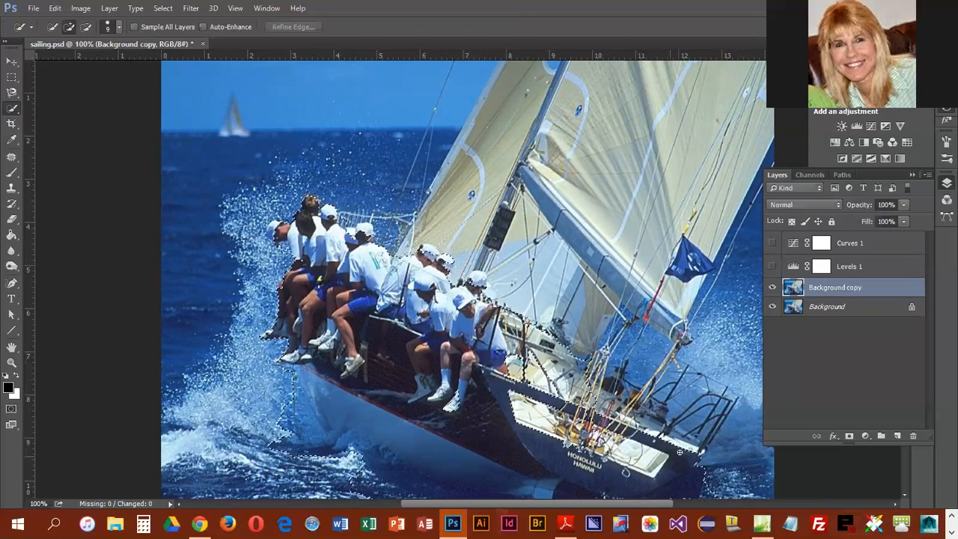
{"action": "left_click_drag", "start_coordinate": [316, 398], "coordinate": [307, 421]}
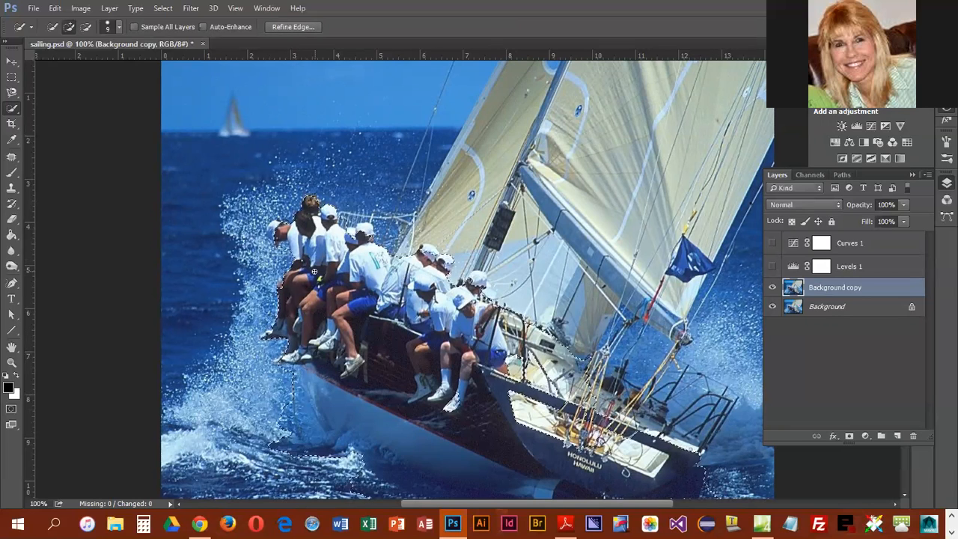
- Enter Quick Mask mode and paint black with a size 15 brush over the selected water beside the bow
{"action": "key", "text": "q"}
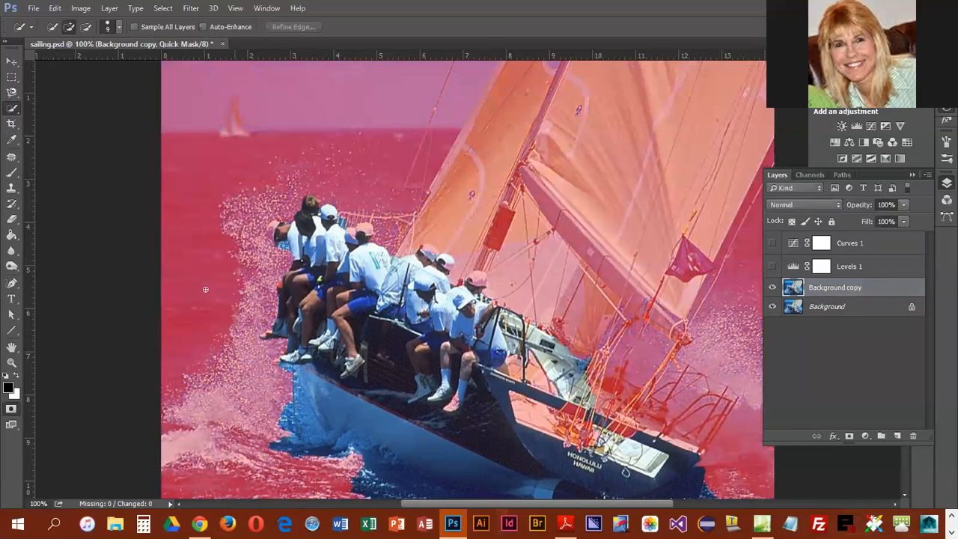
{"action": "left_click", "coordinate": [10, 174]}
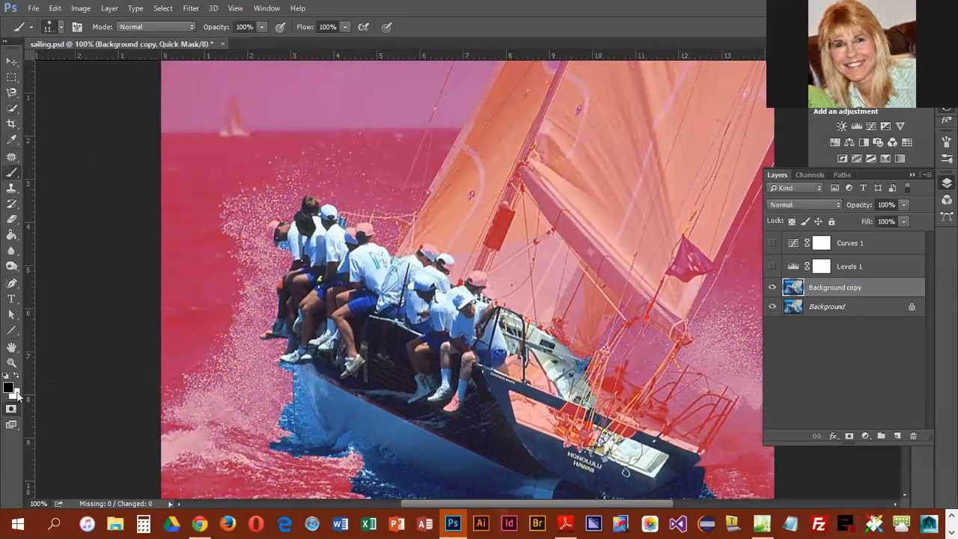
{"action": "key", "text": "bracketleft"}
{"action": "key", "text": "bracketleft"}
{"action": "key", "text": "bracketleft"}
{"action": "key", "text": "bracketleft"}
{"action": "key", "text": "bracketleft"}
{"action": "key", "text": "bracketleft"}
{"action": "key", "text": "bracketleft"}
{"action": "key", "text": "bracketleft"}
{"action": "key", "text": "bracketleft"}
{"action": "key", "text": "bracketleft"}
{"action": "left_click_drag", "start_coordinate": [291, 381], "coordinate": [295, 431]}
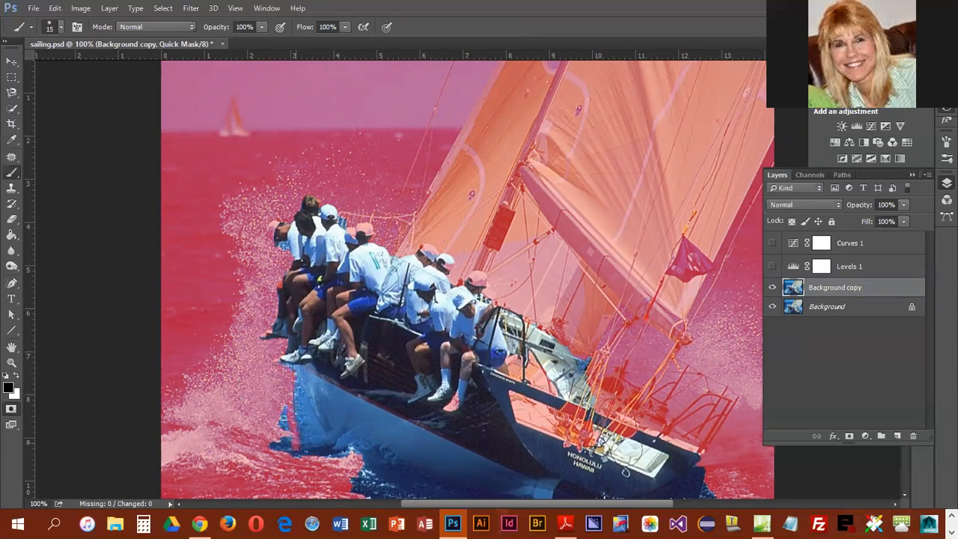
{"action": "left_click_drag", "start_coordinate": [313, 424], "coordinate": [328, 445]}
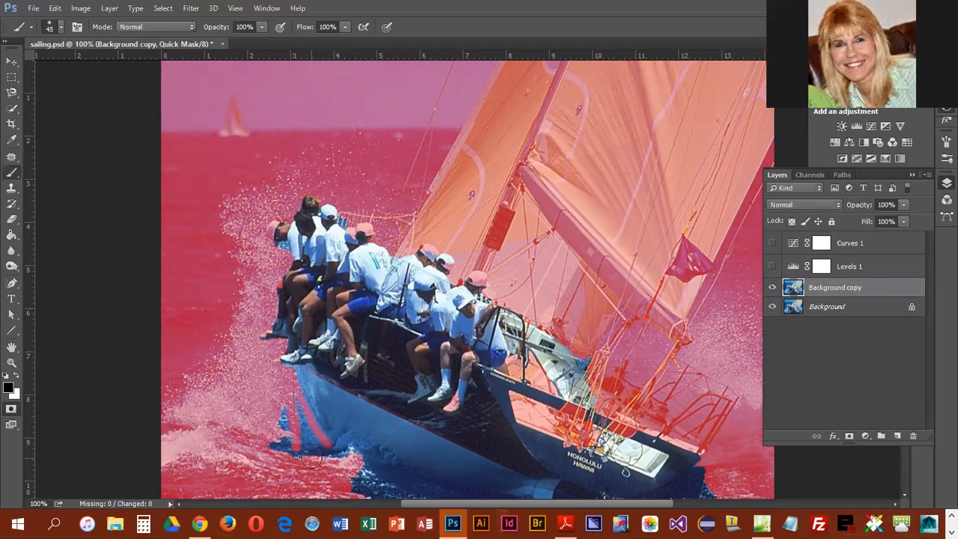
- Mask the selected water below the hull with a black brush enlarged to size 60
{"action": "key", "text": "]"}
{"action": "key", "text": "]"}
{"action": "key", "text": "]"}
{"action": "mouse_move", "coordinate": [329, 459]}
{"action": "left_mouse_down"}
{"action": "mouse_move", "coordinate": [284, 394]}
{"action": "mouse_move", "coordinate": [297, 470]}
{"action": "mouse_move", "coordinate": [269, 423]}
{"action": "mouse_move", "coordinate": [266, 467]}
{"action": "mouse_move", "coordinate": [321, 463]}
{"action": "mouse_move", "coordinate": [380, 488]}
{"action": "mouse_move", "coordinate": [325, 457]}
{"action": "mouse_move", "coordinate": [421, 499]}
{"action": "mouse_move", "coordinate": [364, 480]}
{"action": "mouse_move", "coordinate": [311, 441]}
{"action": "mouse_move", "coordinate": [486, 504]}
{"action": "left_mouse_up"}
{"action": "scroll", "coordinate": [537, 492], "scroll_direction": "down", "scroll_amount": 3}
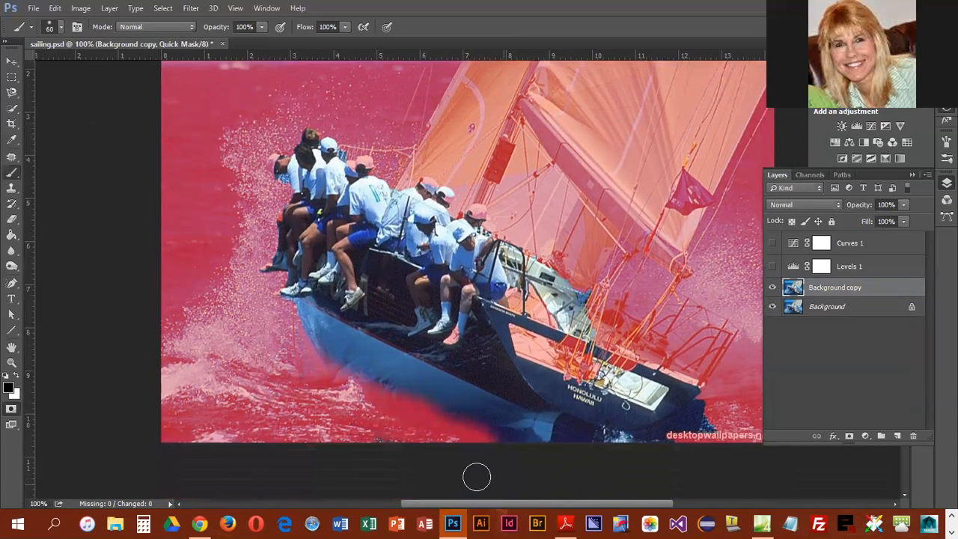
{"action": "left_click_drag", "start_coordinate": [479, 452], "coordinate": [509, 452]}
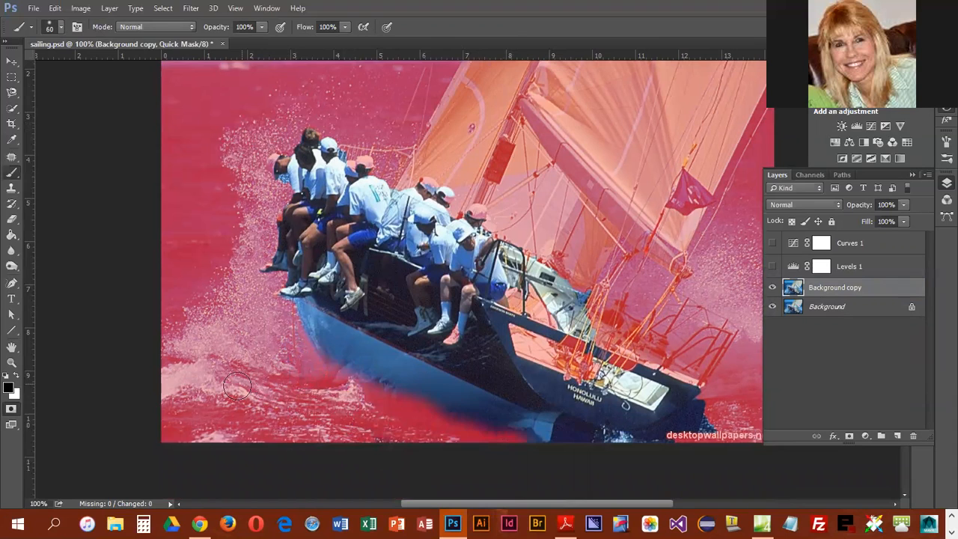
{"action": "scroll", "coordinate": [253, 380], "scroll_direction": "up", "scroll_amount": 2}
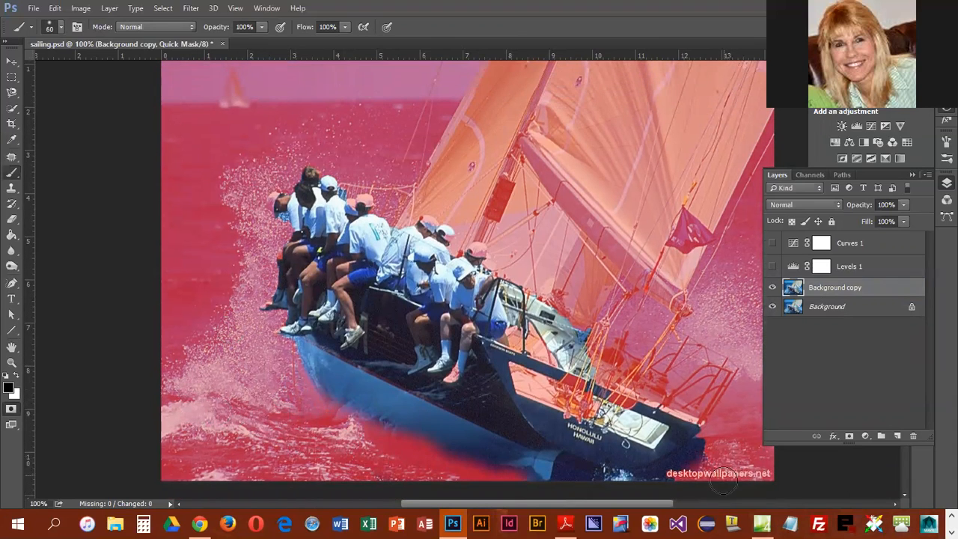
{"action": "scroll", "coordinate": [697, 479], "scroll_direction": "down", "scroll_amount": 2}
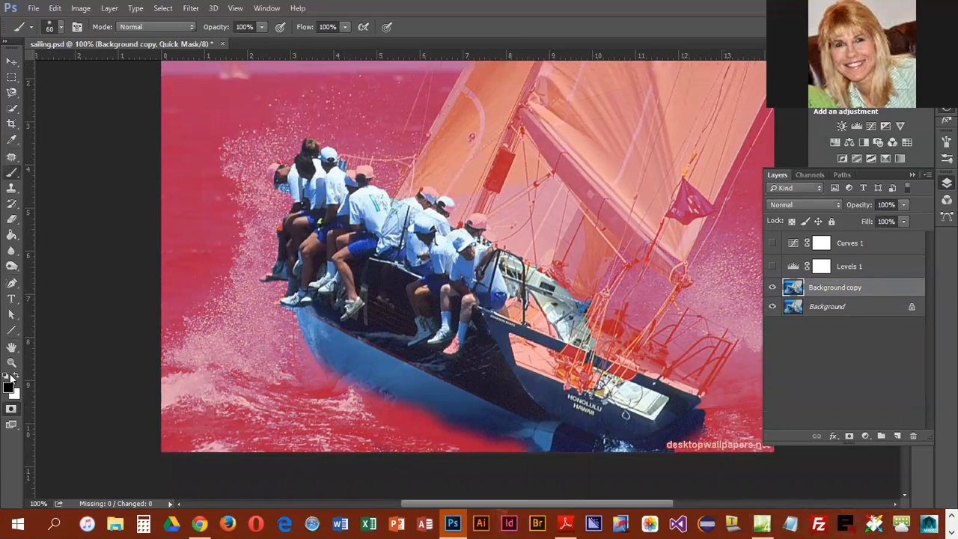
- Paint white over the masked parts of the crew, the deck and the hull's lower edge to add them to the selection
{"action": "left_click", "coordinate": [17, 376]}
{"action": "left_click_drag", "start_coordinate": [364, 182], "coordinate": [355, 182]}
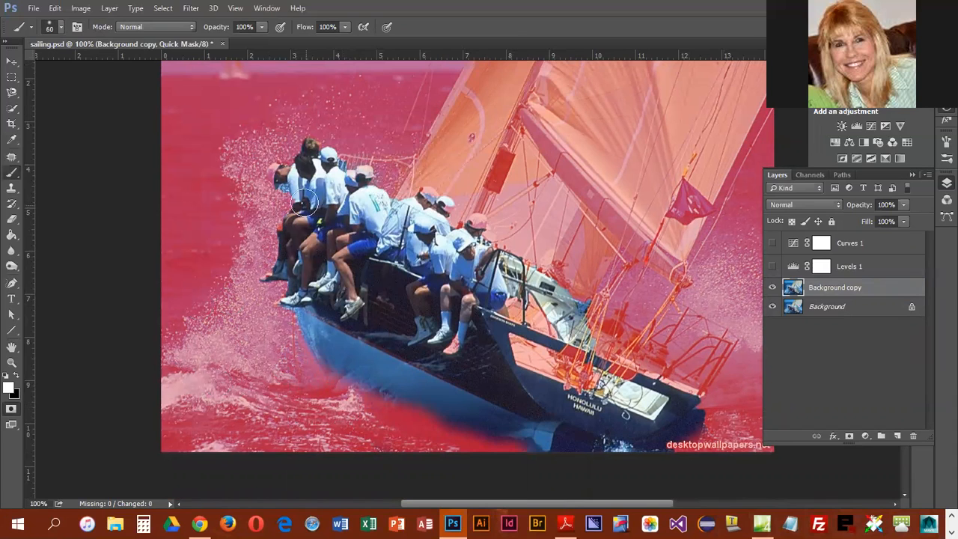
{"action": "left_click_drag", "start_coordinate": [279, 179], "coordinate": [275, 177]}
{"action": "left_click_drag", "start_coordinate": [288, 230], "coordinate": [281, 259]}
{"action": "mouse_move", "coordinate": [529, 285]}
{"action": "left_mouse_down"}
{"action": "mouse_move", "coordinate": [498, 292]}
{"action": "mouse_move", "coordinate": [525, 334]}
{"action": "mouse_move", "coordinate": [577, 376]}
{"action": "mouse_move", "coordinate": [560, 384]}
{"action": "mouse_move", "coordinate": [512, 358]}
{"action": "mouse_move", "coordinate": [581, 400]}
{"action": "mouse_move", "coordinate": [539, 329]}
{"action": "mouse_move", "coordinate": [620, 387]}
{"action": "mouse_move", "coordinate": [564, 305]}
{"action": "mouse_move", "coordinate": [616, 361]}
{"action": "mouse_move", "coordinate": [693, 400]}
{"action": "left_mouse_up"}
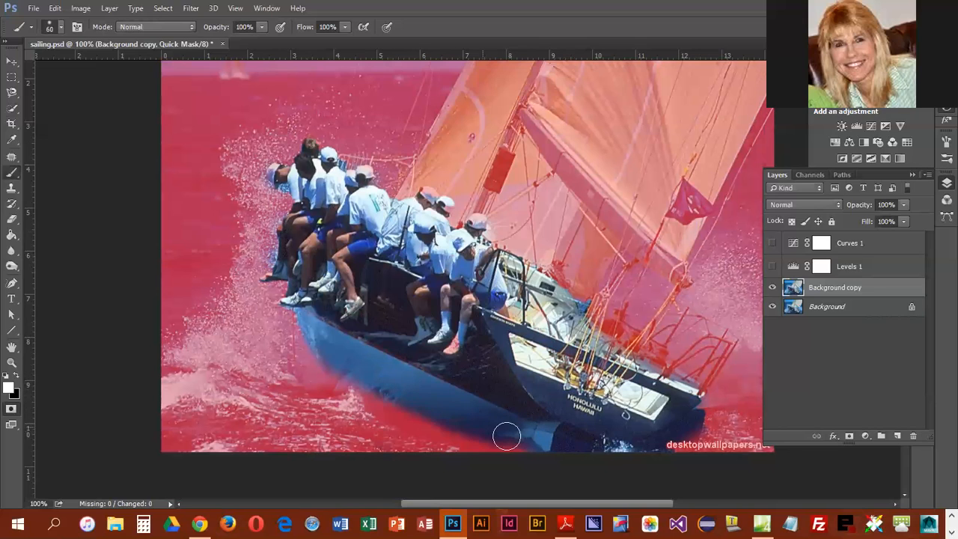
{"action": "left_click_drag", "start_coordinate": [505, 434], "coordinate": [385, 397]}
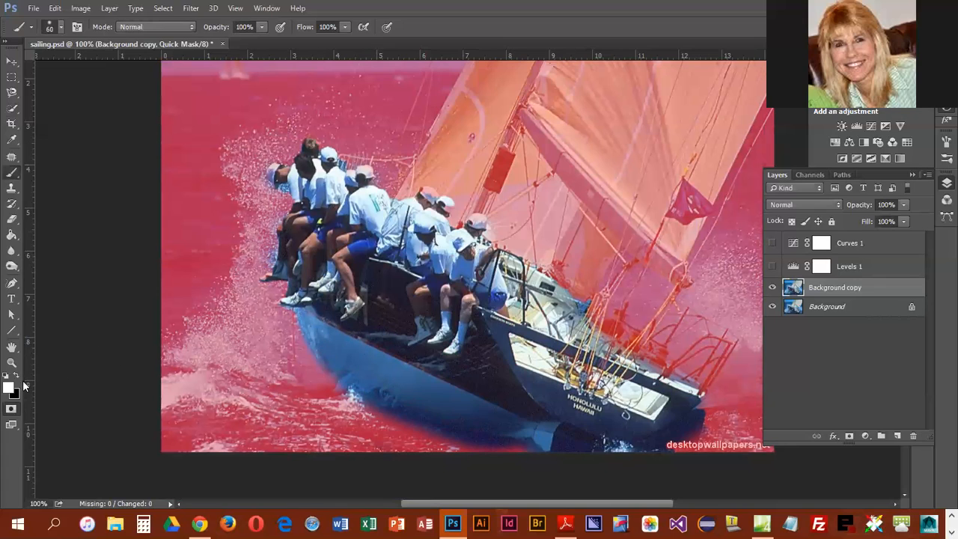
{"action": "left_click_drag", "start_coordinate": [362, 425], "coordinate": [417, 443]}
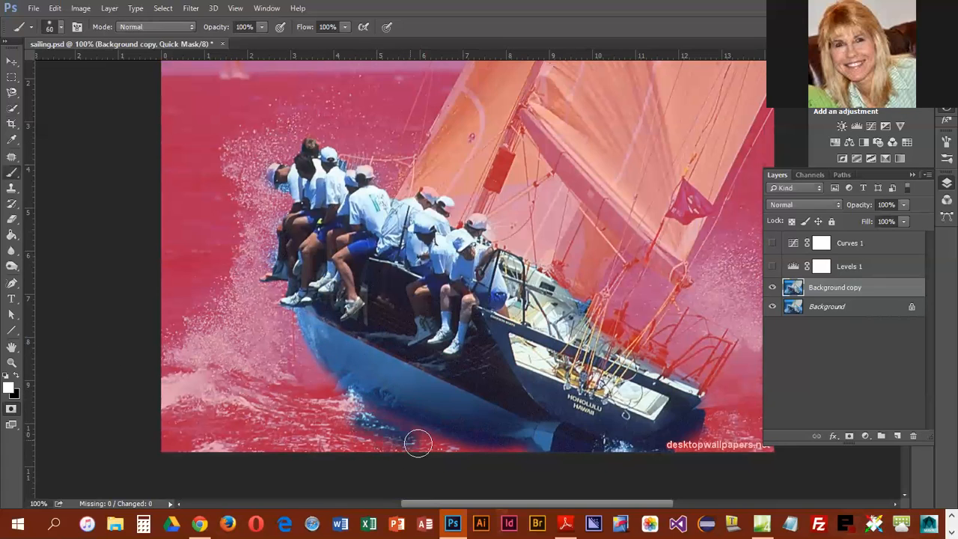
{"action": "left_click", "coordinate": [19, 376]}
{"action": "left_click_drag", "start_coordinate": [333, 419], "coordinate": [478, 458]}
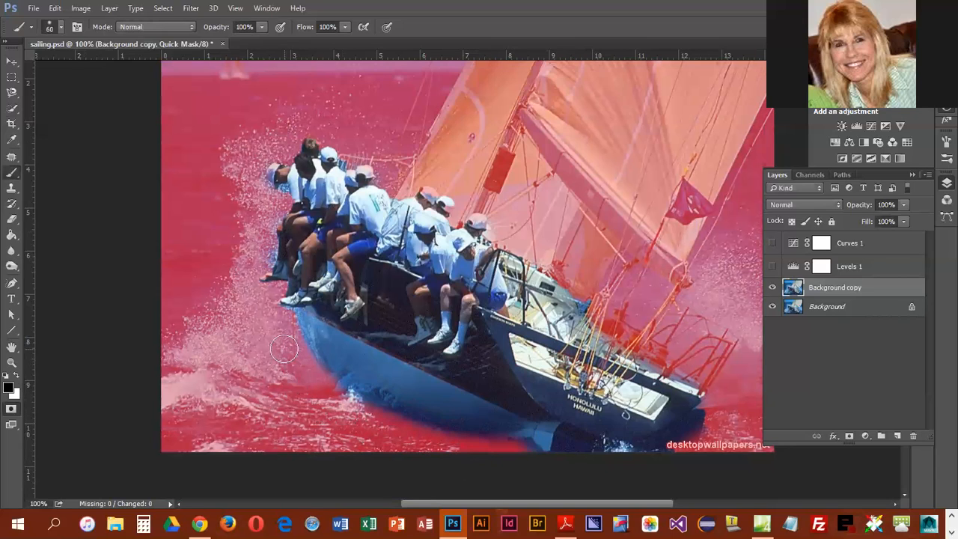
- Paint white with a size 40 brush over the masked cap of the crew member amidships to add it to the selection
{"action": "left_click", "coordinate": [18, 377]}
{"action": "key", "text": "bracketleft"}
{"action": "key", "text": "bracketleft"}
{"action": "left_click", "coordinate": [427, 195]}
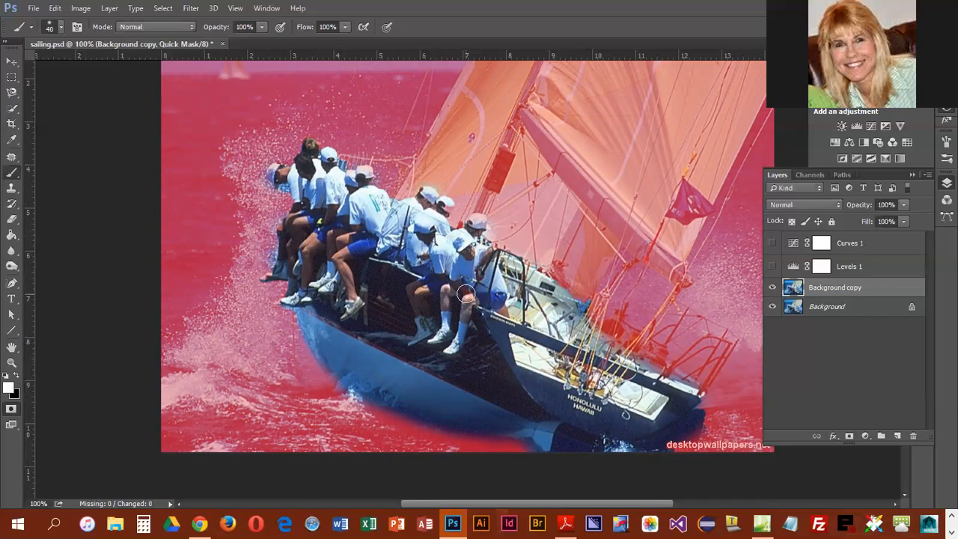
- Mask the selected water below the aftmost face, behind the white cap and along the outer legs with a size 15 black brush
{"action": "left_click", "coordinate": [17, 374]}
{"action": "key", "text": "ctrl+plus"}
{"action": "key", "text": "ctrl+plus"}
{"action": "mouse_move", "coordinate": [169, 279]}
{"action": "left_mouse_down"}
{"action": "mouse_move", "coordinate": [397, 334]}
{"action": "mouse_move", "coordinate": [536, 491]}
{"action": "left_mouse_up"}
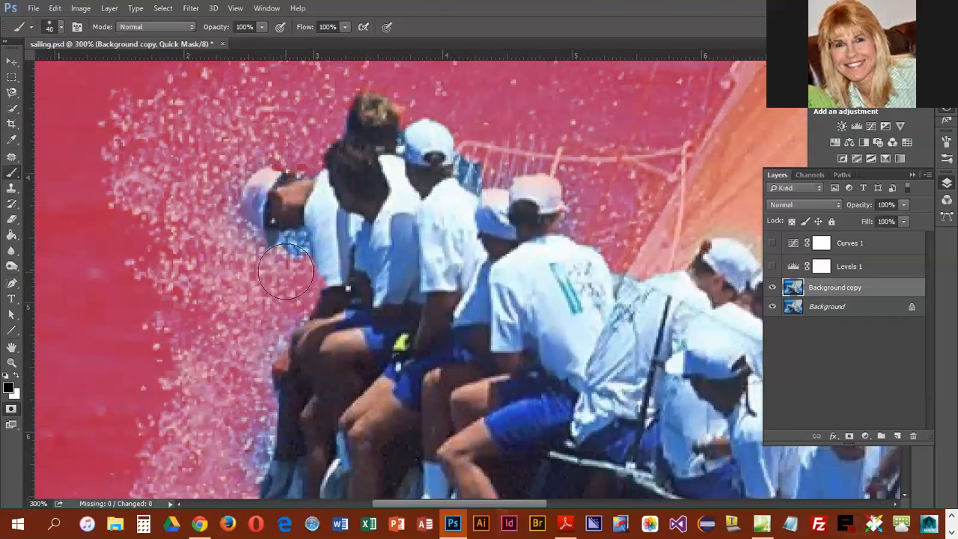
{"action": "key", "text": "bracketleft"}
{"action": "key", "text": "bracketleft"}
{"action": "key", "text": "bracketleft"}
{"action": "key", "text": "bracketleft"}
{"action": "key", "text": "bracketleft"}
{"action": "mouse_move", "coordinate": [294, 249]}
{"action": "left_mouse_down"}
{"action": "mouse_move", "coordinate": [287, 241]}
{"action": "mouse_move", "coordinate": [304, 263]}
{"action": "left_mouse_up"}
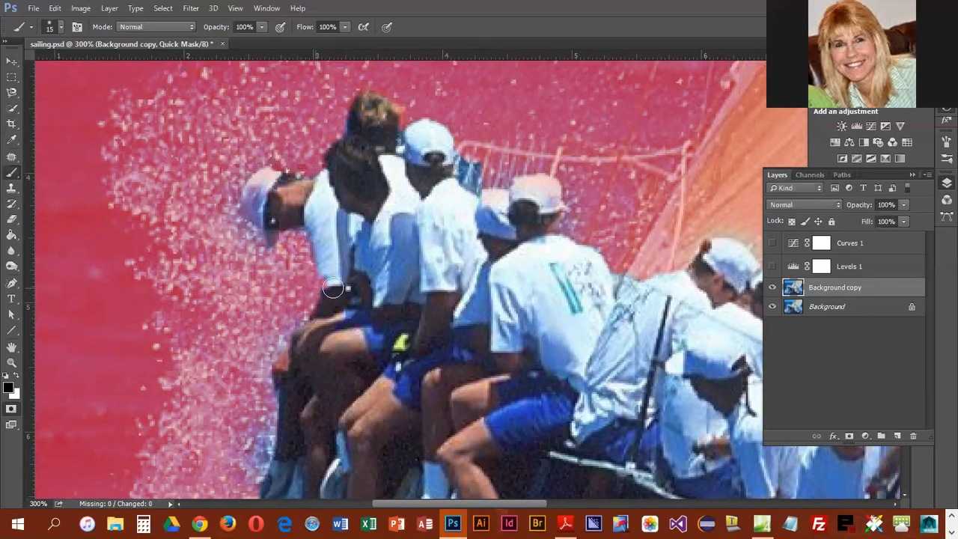
{"action": "left_click_drag", "start_coordinate": [474, 157], "coordinate": [479, 182]}
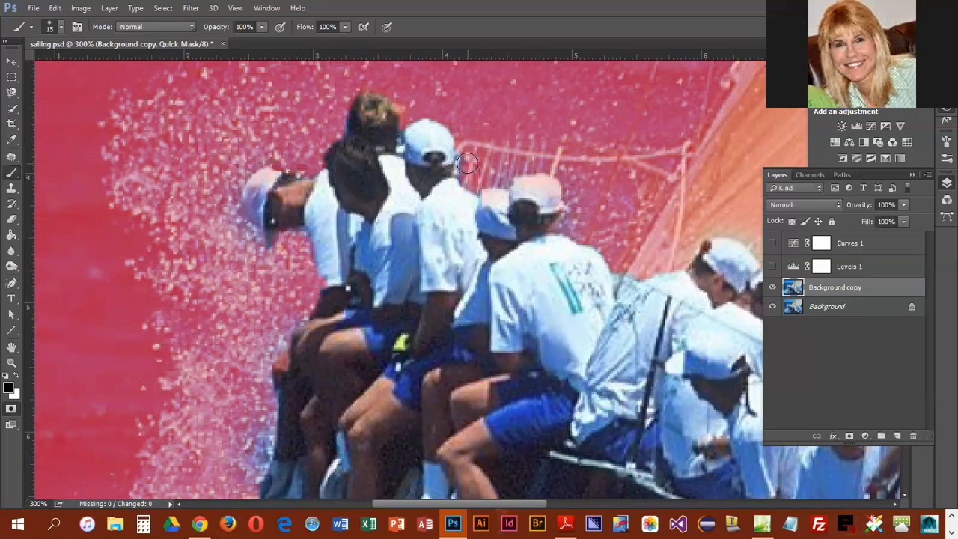
{"action": "mouse_move", "coordinate": [306, 315]}
{"action": "left_mouse_down"}
{"action": "mouse_move", "coordinate": [254, 354]}
{"action": "mouse_move", "coordinate": [264, 435]}
{"action": "mouse_move", "coordinate": [240, 473]}
{"action": "left_mouse_up"}
{"action": "scroll", "coordinate": [241, 474], "scroll_direction": "down", "scroll_amount": 3}
{"action": "scroll", "coordinate": [258, 483], "scroll_direction": "up", "scroll_amount": 4}
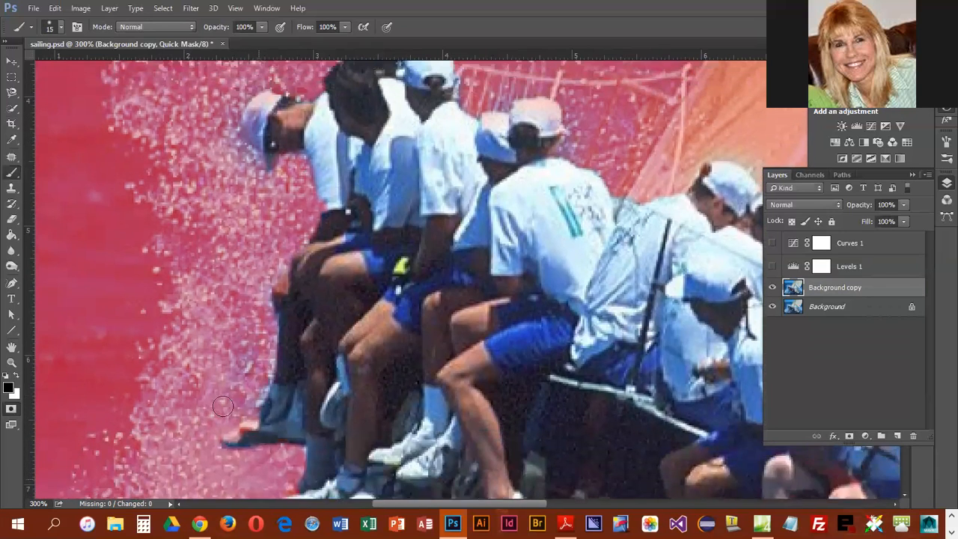
- Paint white over the masked hair of the bareheaded crew member at the back to add it to the selection
{"action": "left_click", "coordinate": [18, 376]}
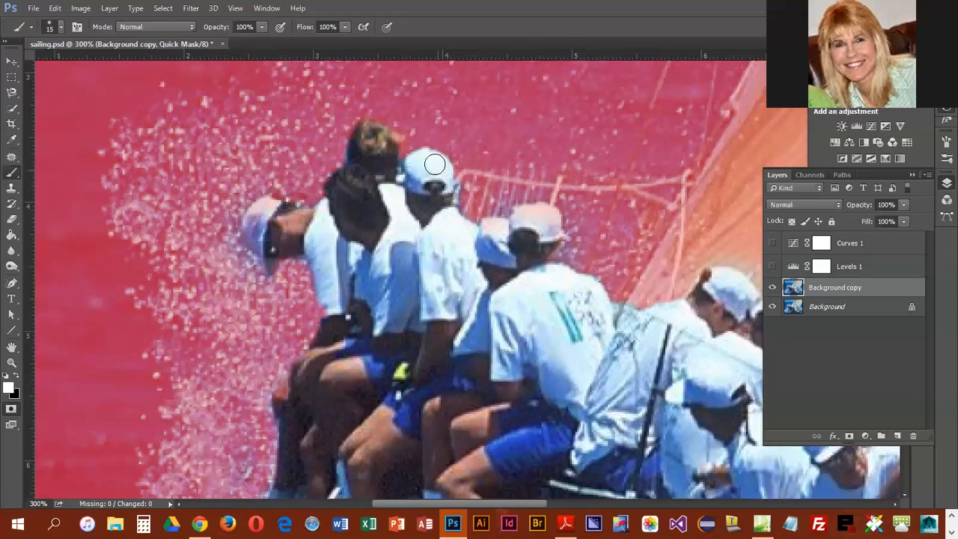
{"action": "left_click_drag", "start_coordinate": [389, 147], "coordinate": [381, 133]}
{"action": "scroll", "coordinate": [623, 349], "scroll_direction": "down", "scroll_amount": 3}
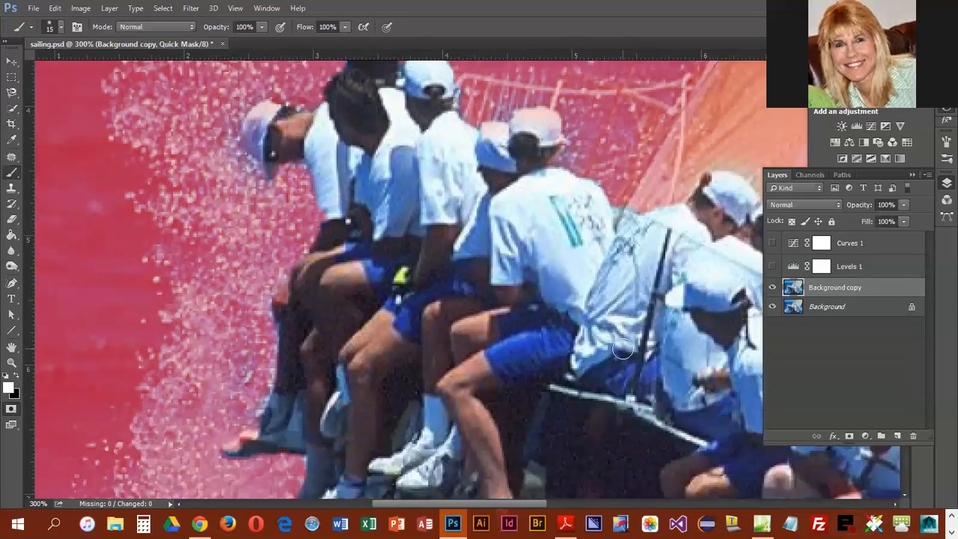
{"action": "scroll", "coordinate": [623, 349], "scroll_direction": "down", "scroll_amount": 10}
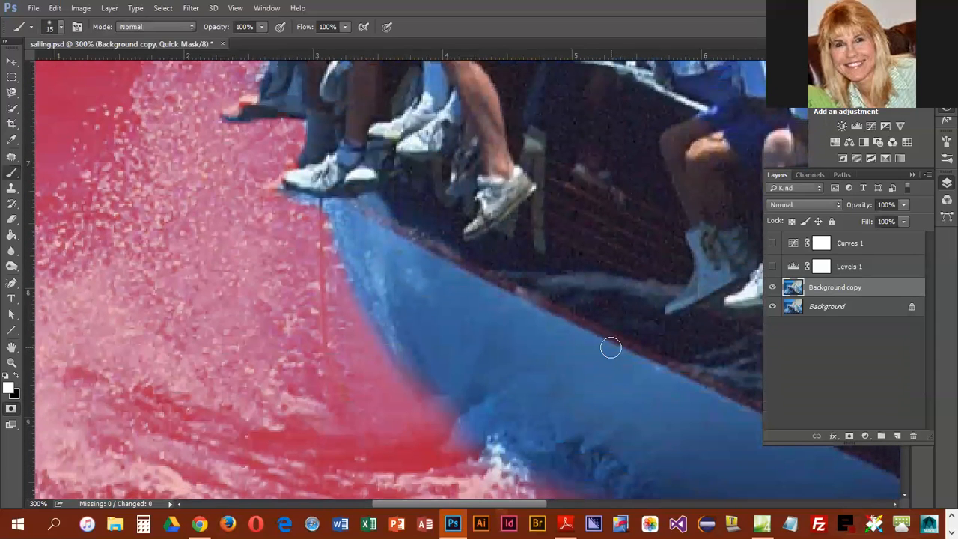
- Exit Quick Mask mode to turn the painted mask into a selection of the boat and crew
{"action": "key", "text": "q"}
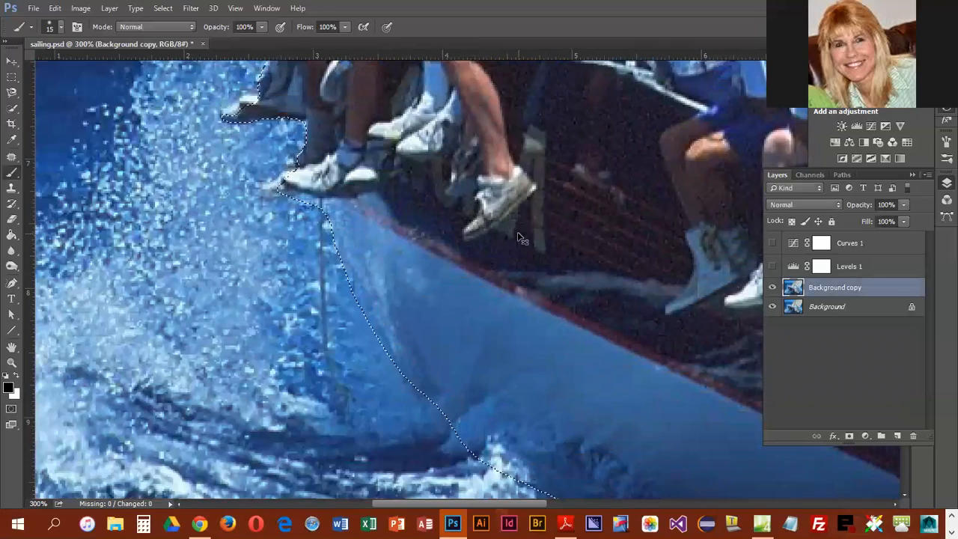
{"action": "key", "text": "ctrl+minus"}
{"action": "key", "text": "ctrl+minus"}
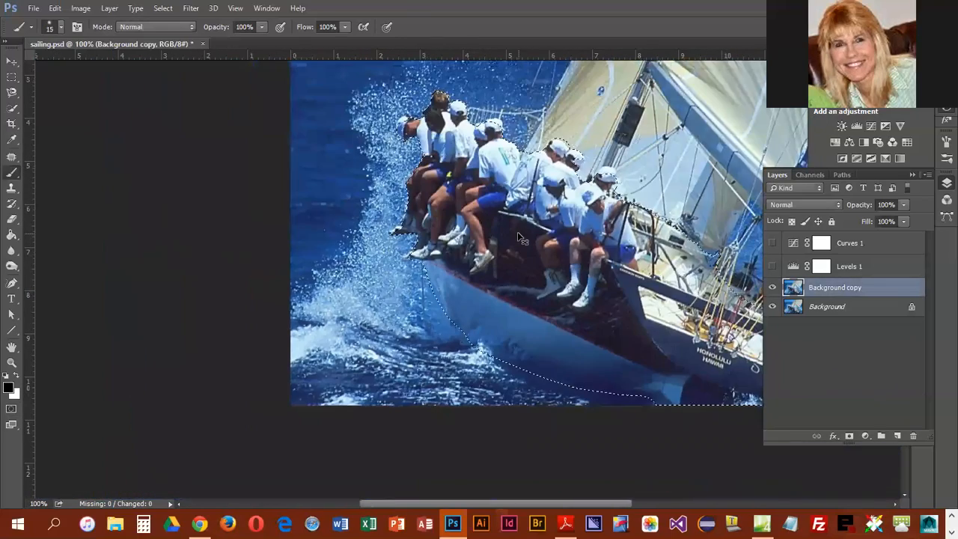
{"action": "scroll", "coordinate": [589, 327], "scroll_direction": "up", "scroll_amount": 3}
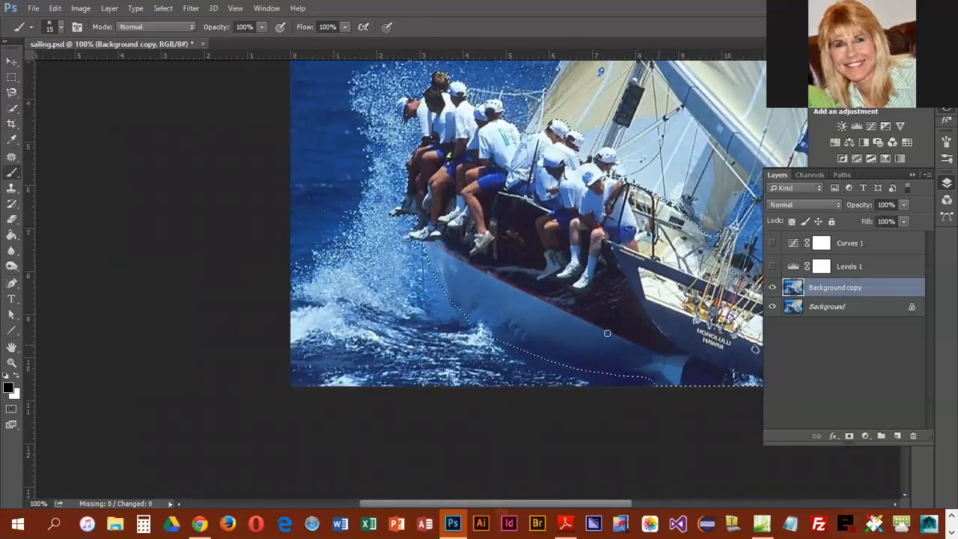
{"action": "scroll", "coordinate": [588, 327], "scroll_direction": "up", "scroll_amount": 2}
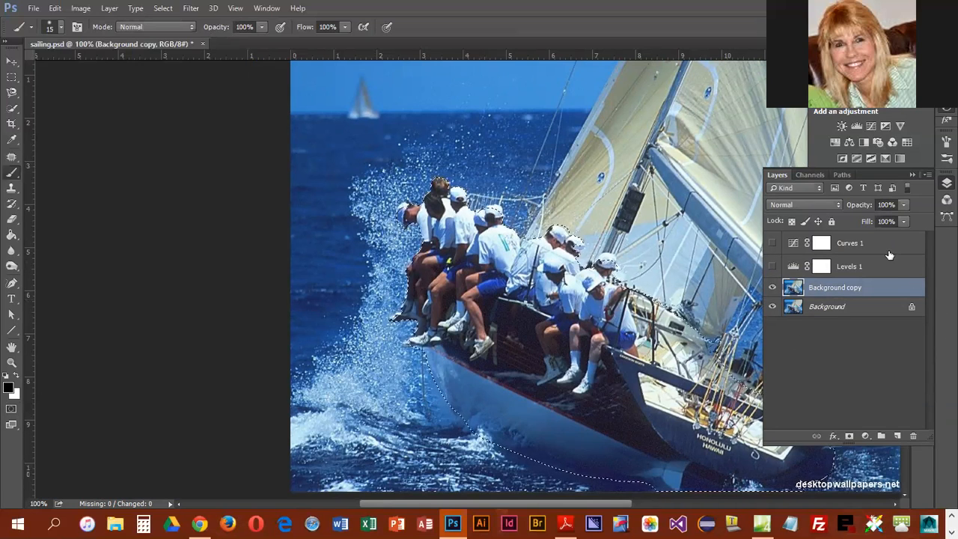
- Add a Curves adjustment layer for the boat and crew selection and place an RGB curve point at input 100, output 101
{"action": "left_click", "coordinate": [865, 122]}
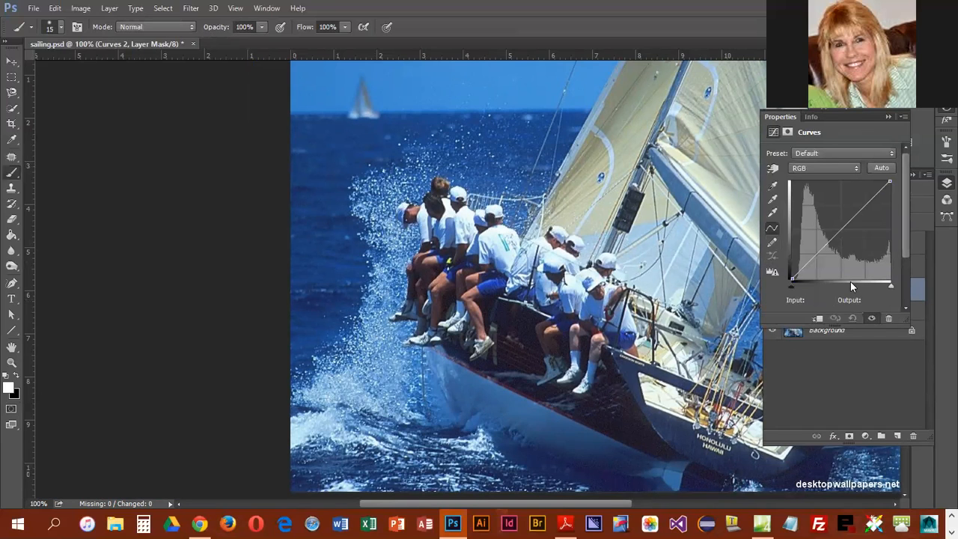
{"action": "left_click", "coordinate": [835, 167]}
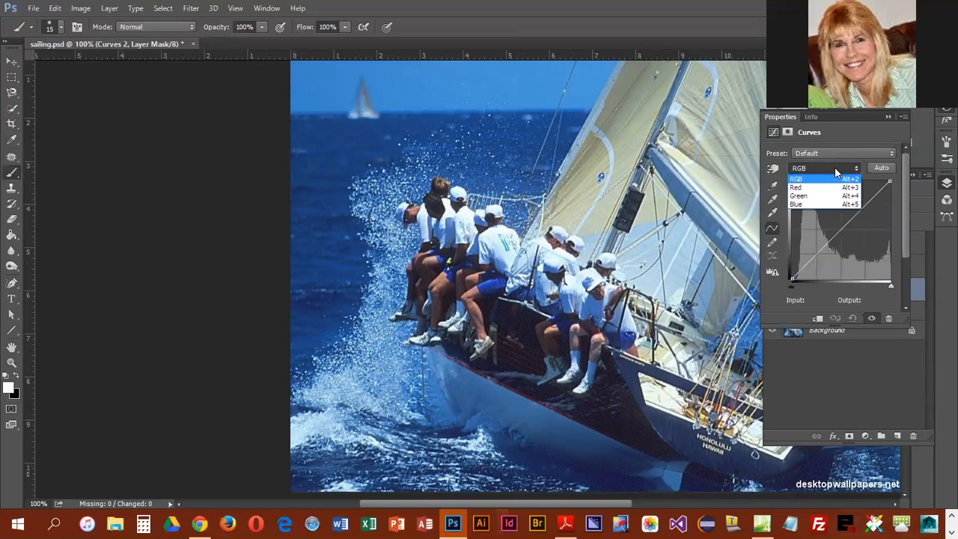
{"action": "left_click", "coordinate": [831, 210]}
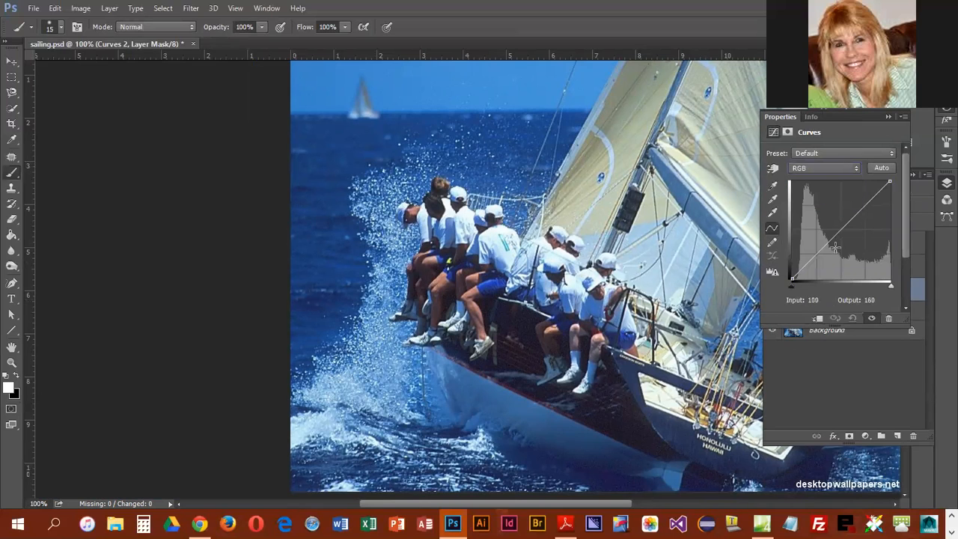
{"action": "mouse_move", "coordinate": [831, 240]}
{"action": "left_mouse_down"}
{"action": "mouse_move", "coordinate": [839, 256]}
{"action": "mouse_move", "coordinate": [830, 240]}
{"action": "left_mouse_up"}
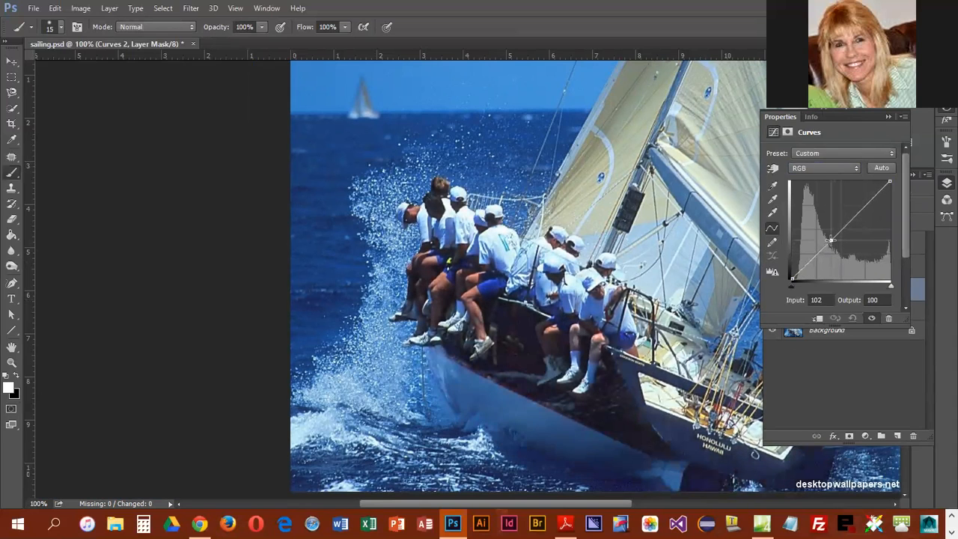
- Lower the Blue channel's curve midpoint to about input 137, output 98, and close the Curves properties
{"action": "left_click", "coordinate": [807, 167]}
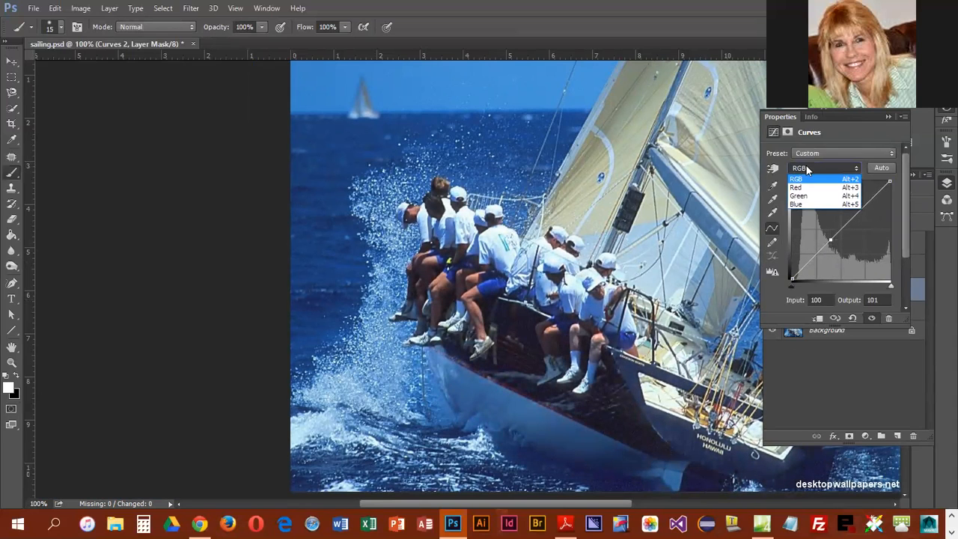
{"action": "left_click", "coordinate": [808, 205]}
{"action": "mouse_move", "coordinate": [829, 238]}
{"action": "left_mouse_down"}
{"action": "mouse_move", "coordinate": [842, 252]}
{"action": "mouse_move", "coordinate": [845, 242]}
{"action": "left_mouse_up"}
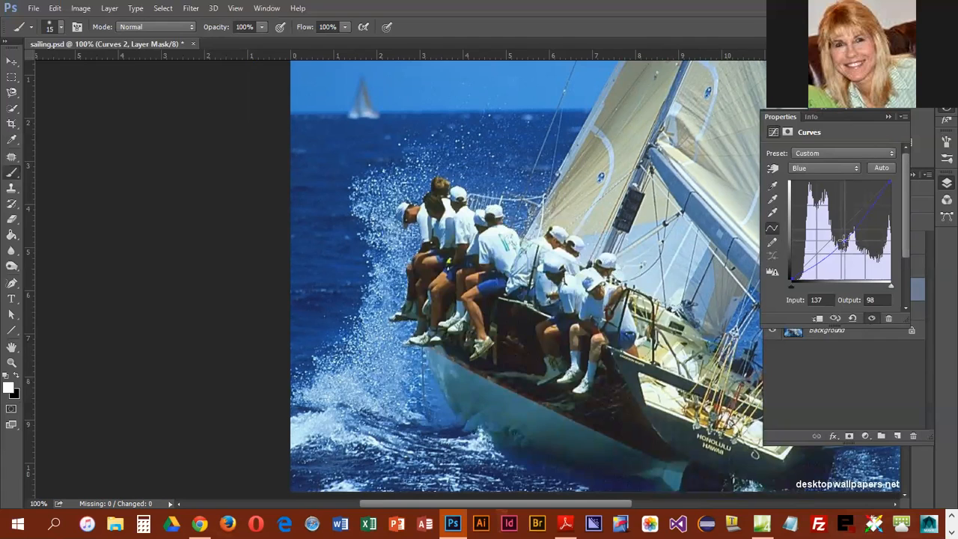
{"action": "left_click_drag", "start_coordinate": [844, 241], "coordinate": [843, 240]}
{"action": "left_click", "coordinate": [888, 117]}
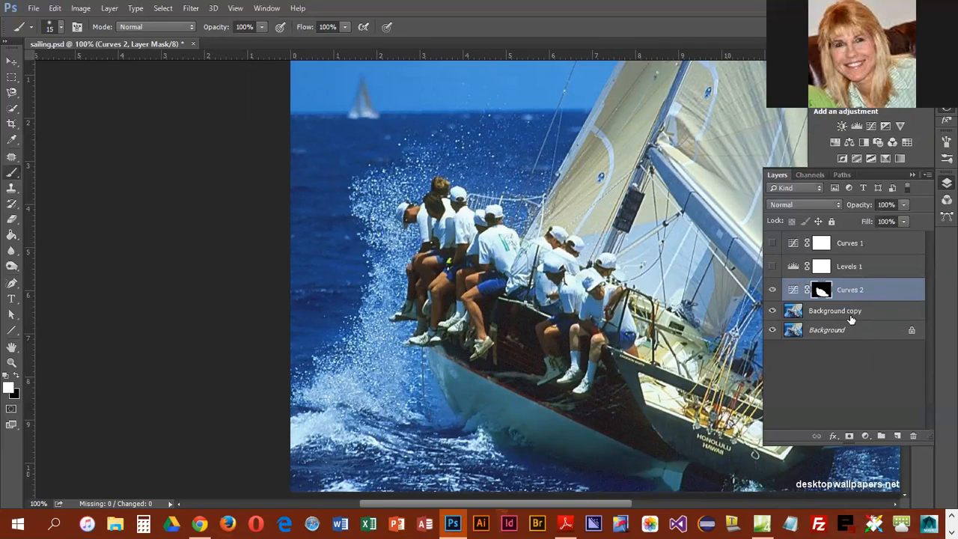
- Compare the photo with the Curves 2 layer hidden and shown, and save sailing.psd with Maximize Compatibility on
{"action": "left_click", "coordinate": [772, 290]}
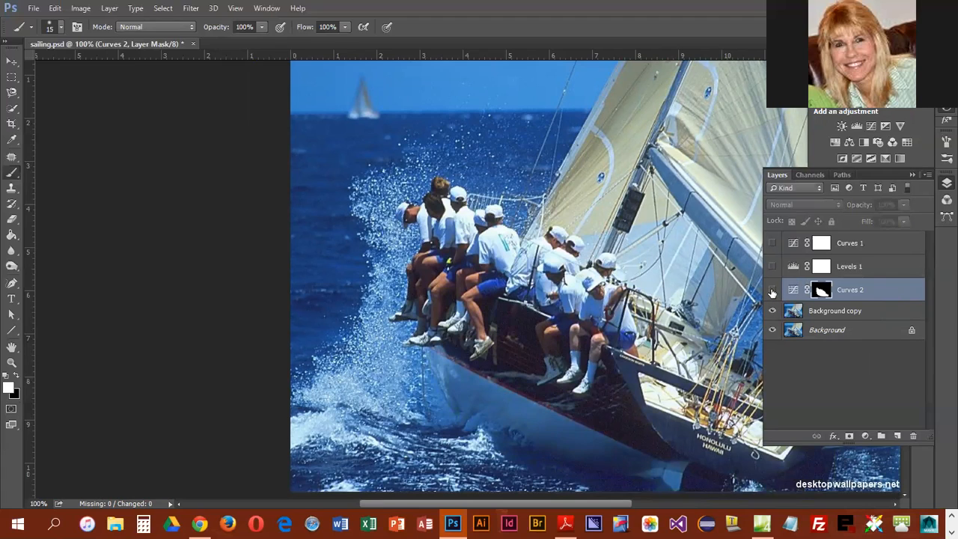
{"action": "left_click", "coordinate": [773, 290]}
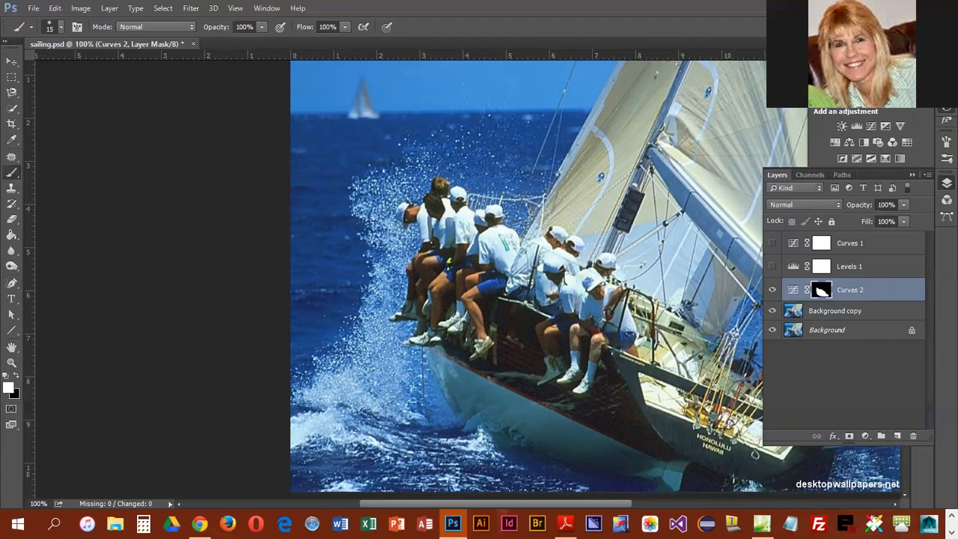
{"action": "left_click", "coordinate": [34, 9]}
{"action": "left_click", "coordinate": [64, 162]}
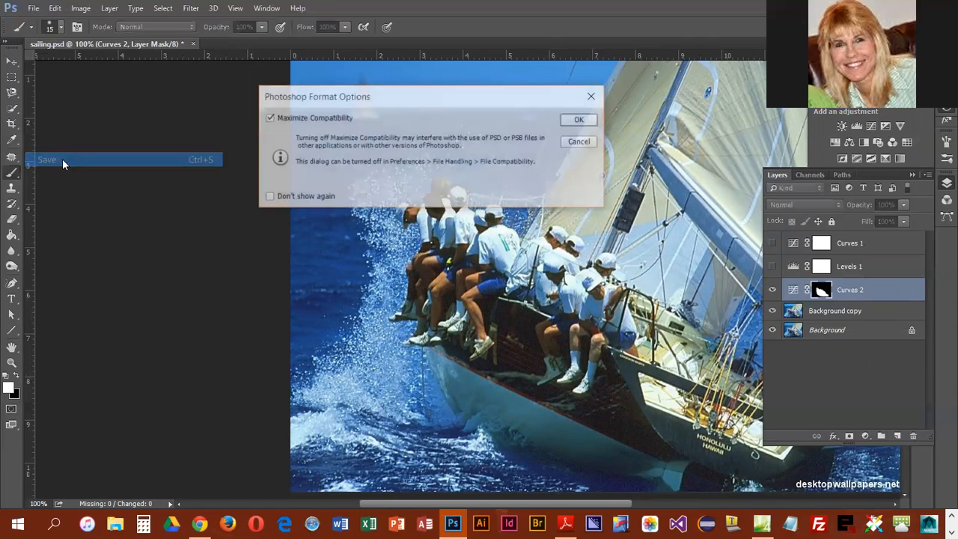
{"action": "left_click", "coordinate": [597, 121]}
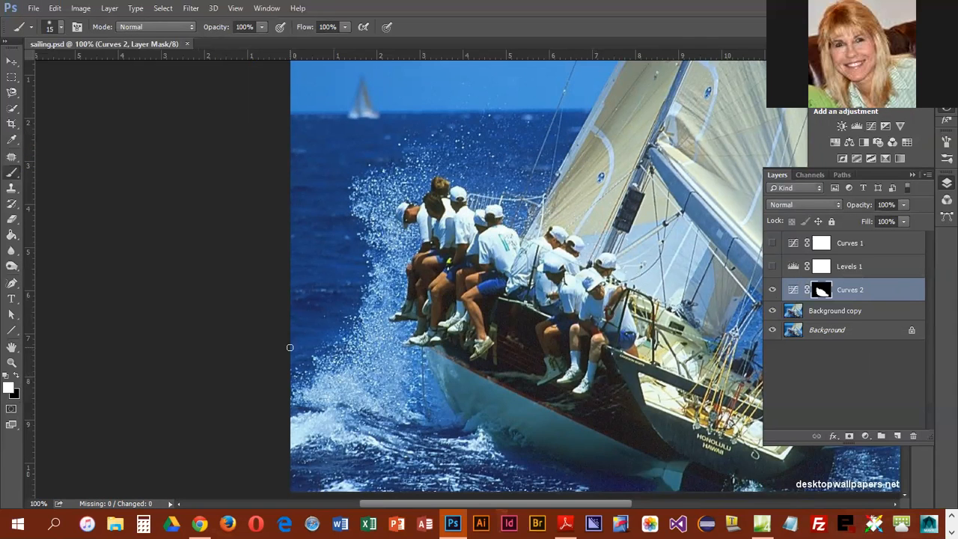
- Open big-cat.psd from the Downloads folder
{"action": "left_click", "coordinate": [33, 8]}
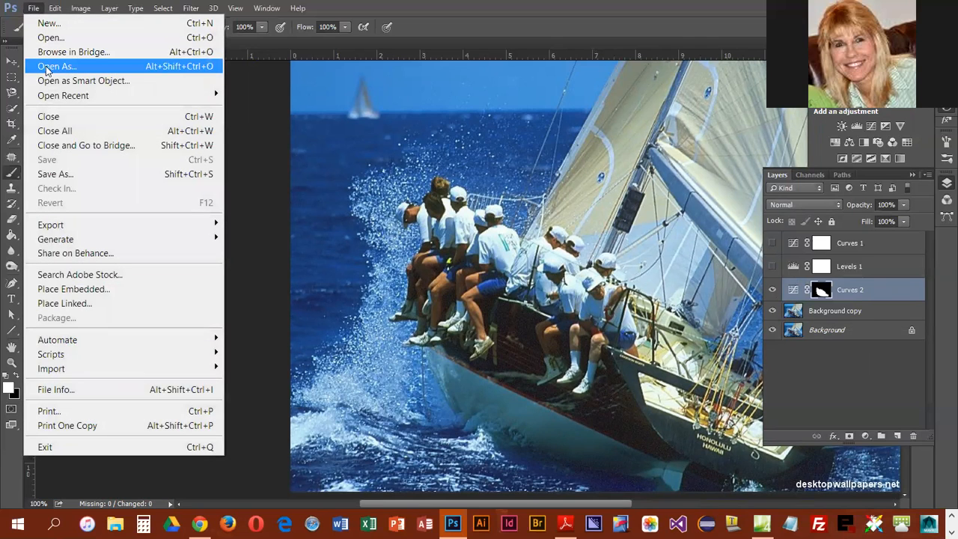
{"action": "left_click", "coordinate": [53, 37]}
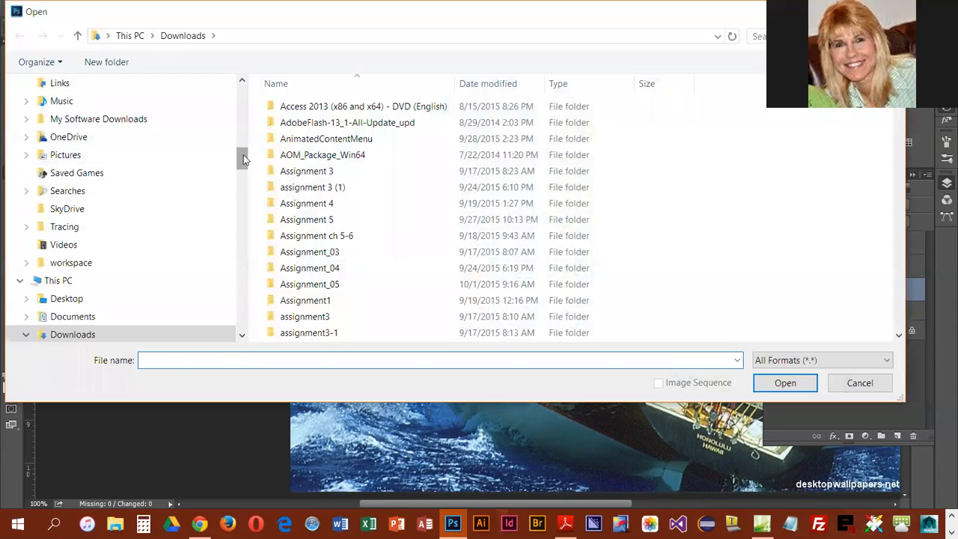
{"action": "scroll", "coordinate": [233, 160], "scroll_direction": "up", "scroll_amount": 8}
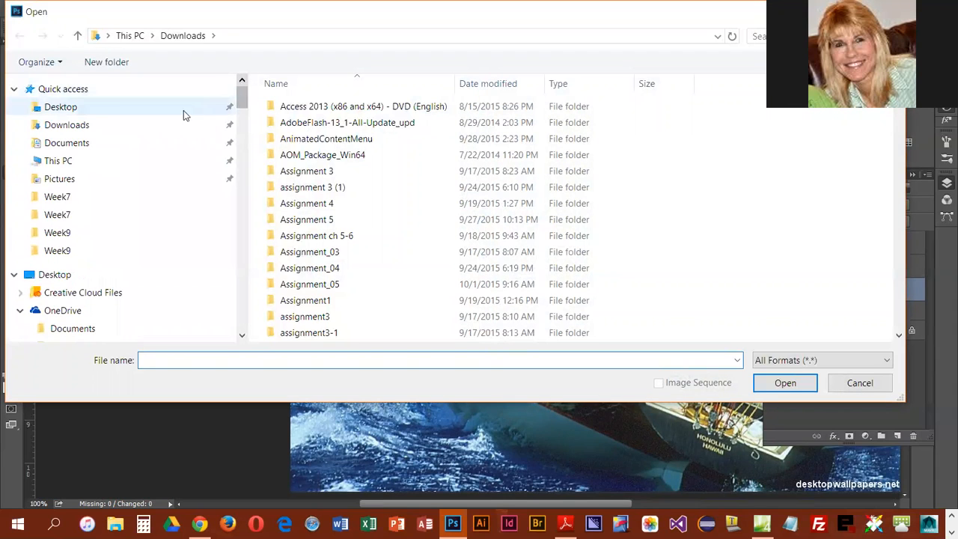
{"action": "left_click", "coordinate": [95, 143]}
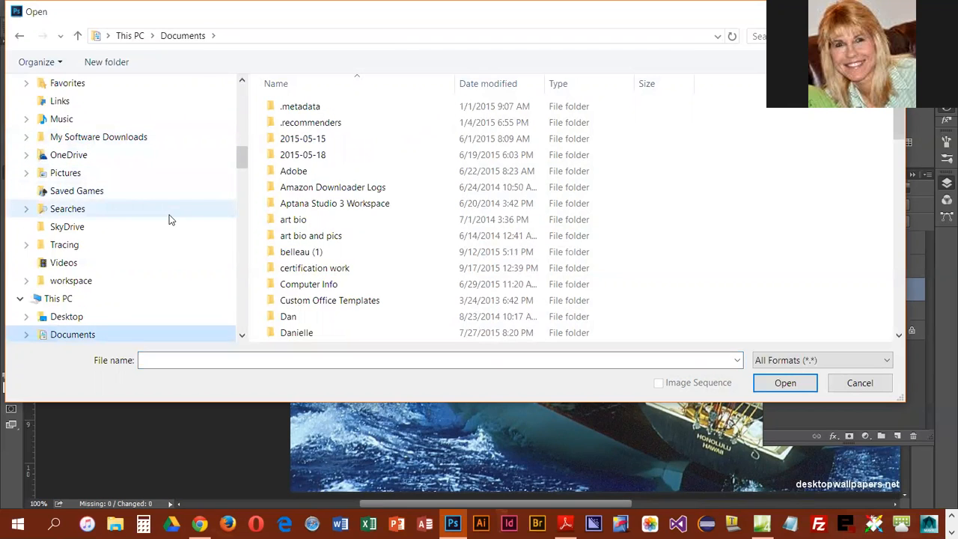
{"action": "scroll", "coordinate": [167, 197], "scroll_direction": "up", "scroll_amount": 3}
{"action": "scroll", "coordinate": [60, 142], "scroll_direction": "up", "scroll_amount": 12}
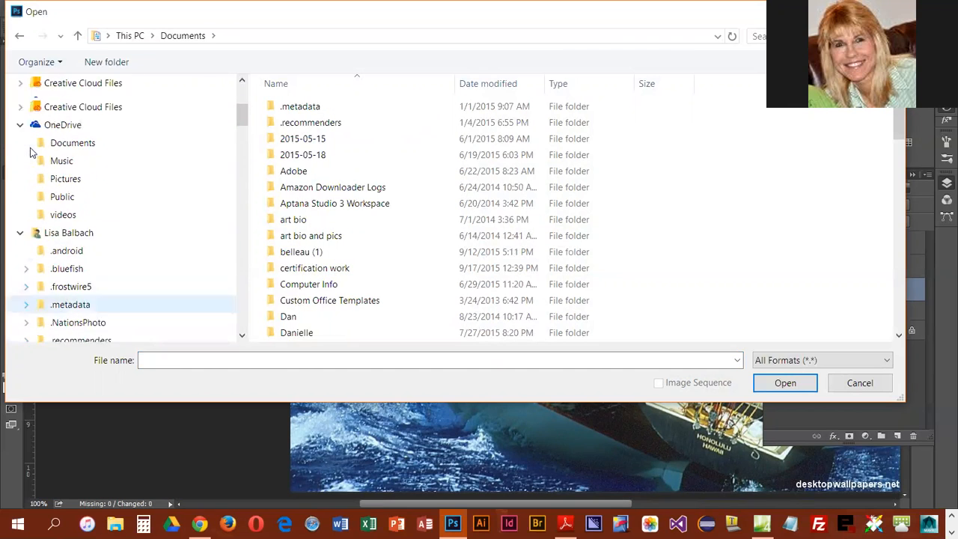
{"action": "left_click", "coordinate": [67, 125]}
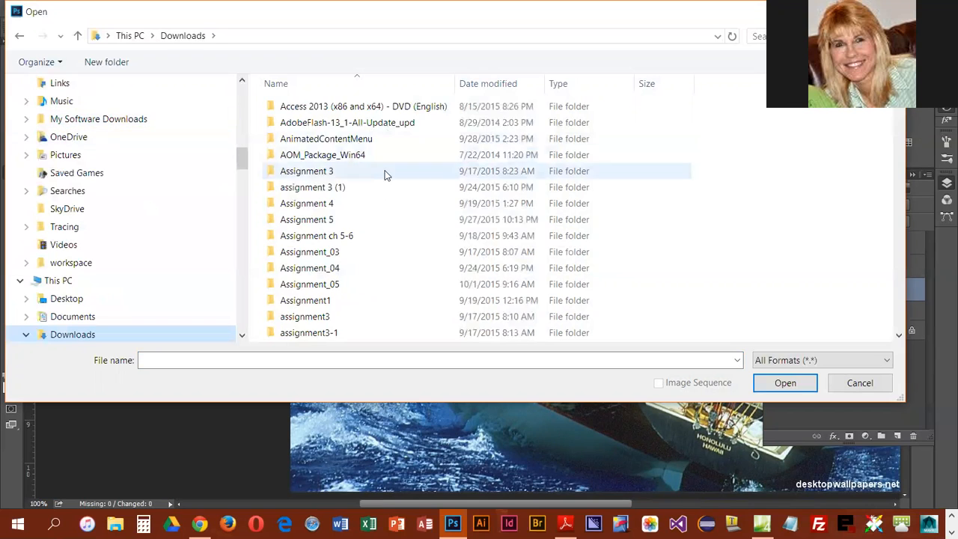
{"action": "scroll", "coordinate": [360, 247], "scroll_direction": "down", "scroll_amount": 10}
{"action": "scroll", "coordinate": [365, 283], "scroll_direction": "down", "scroll_amount": 5}
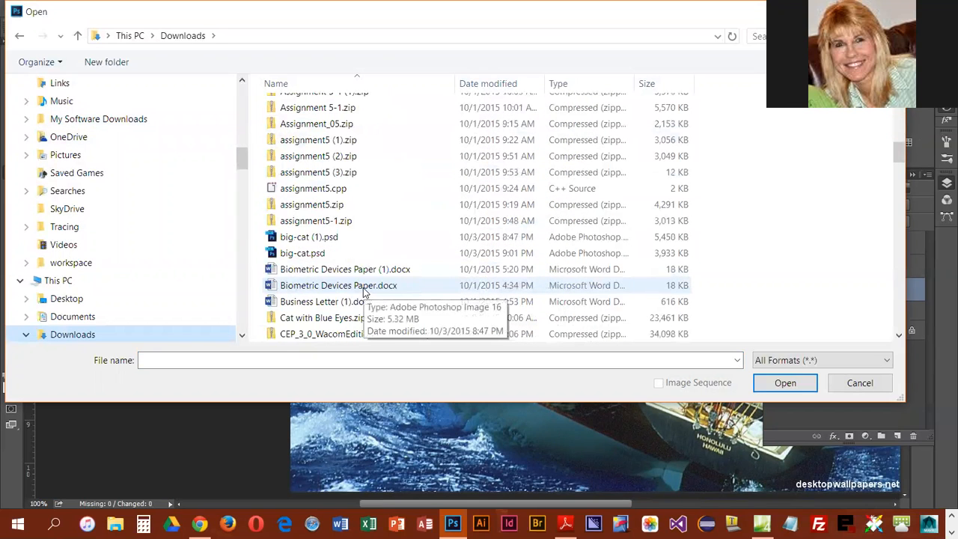
{"action": "double_click", "coordinate": [298, 255]}
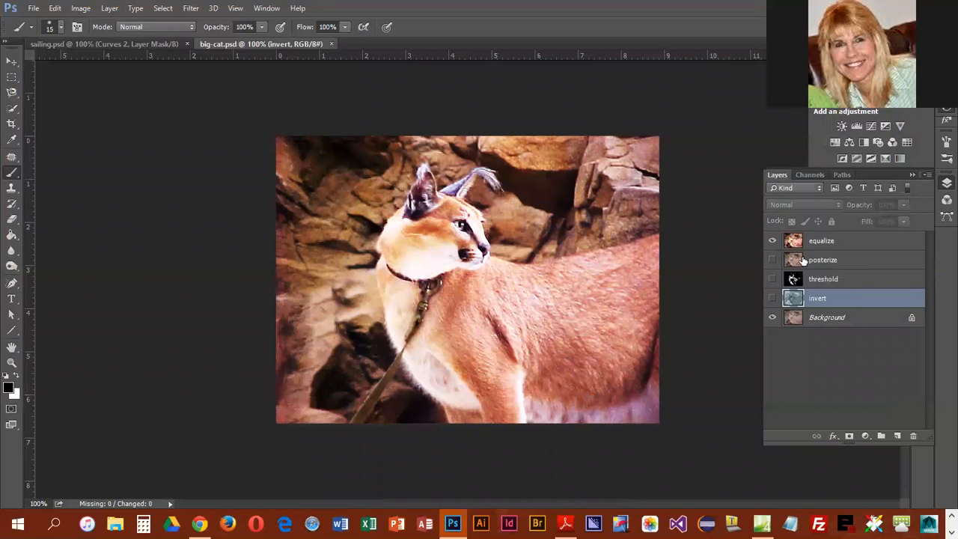
- Hide the equalize layer and add a Levels adjustment layer directly above the Background layer
{"action": "left_click", "coordinate": [773, 240]}
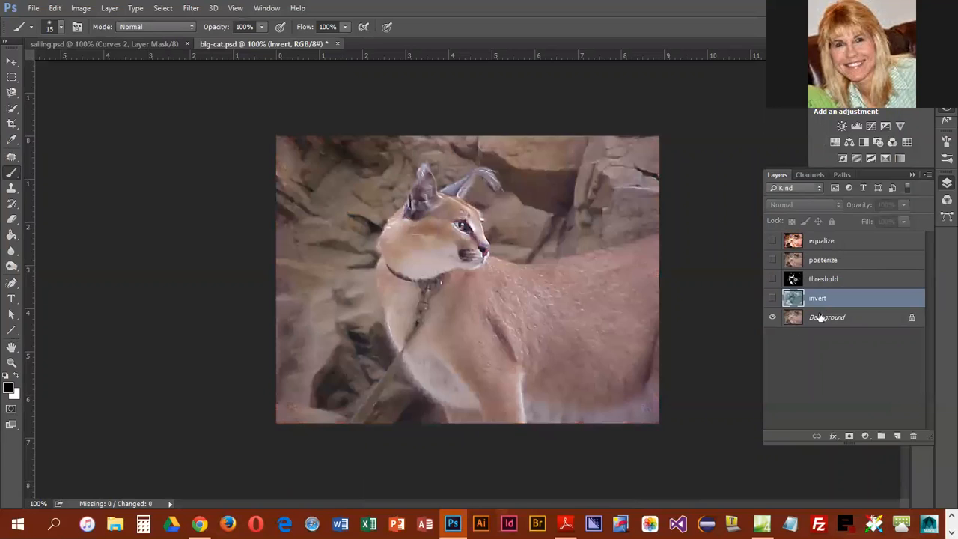
{"action": "left_click", "coordinate": [822, 318]}
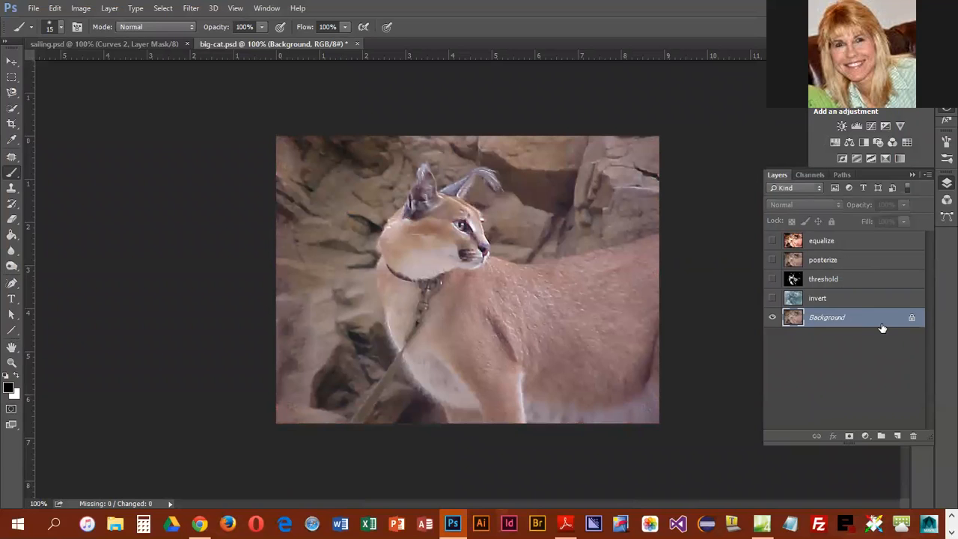
{"action": "left_click", "coordinate": [860, 124]}
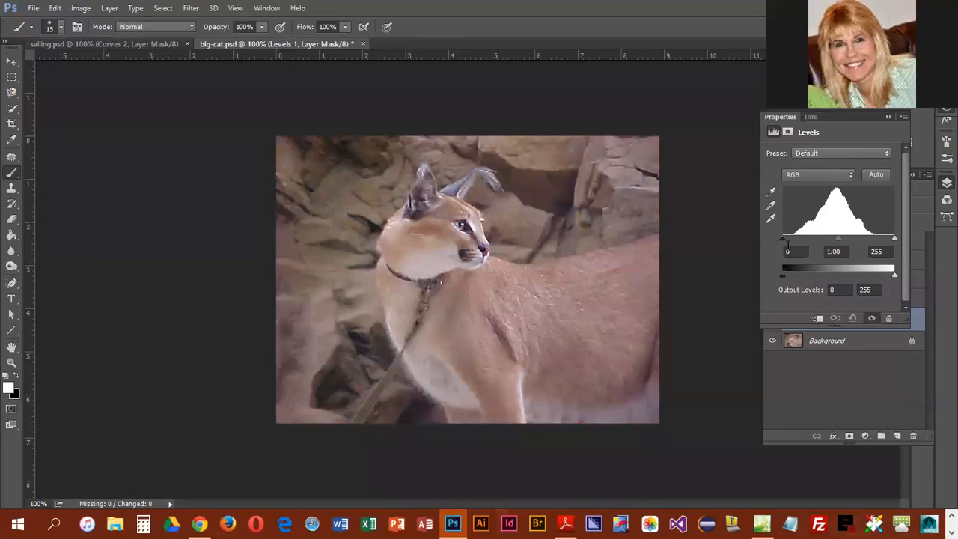
- Set the Levels black input to 22 and white input to 222, and open the Histogram to check the tones
{"action": "left_click_drag", "start_coordinate": [783, 240], "coordinate": [792, 242]}
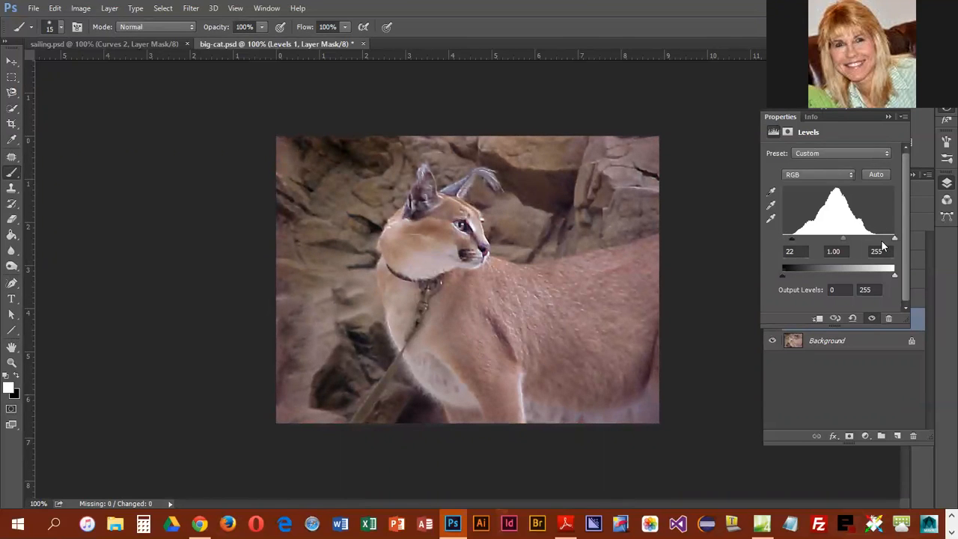
{"action": "left_click_drag", "start_coordinate": [896, 239], "coordinate": [881, 246]}
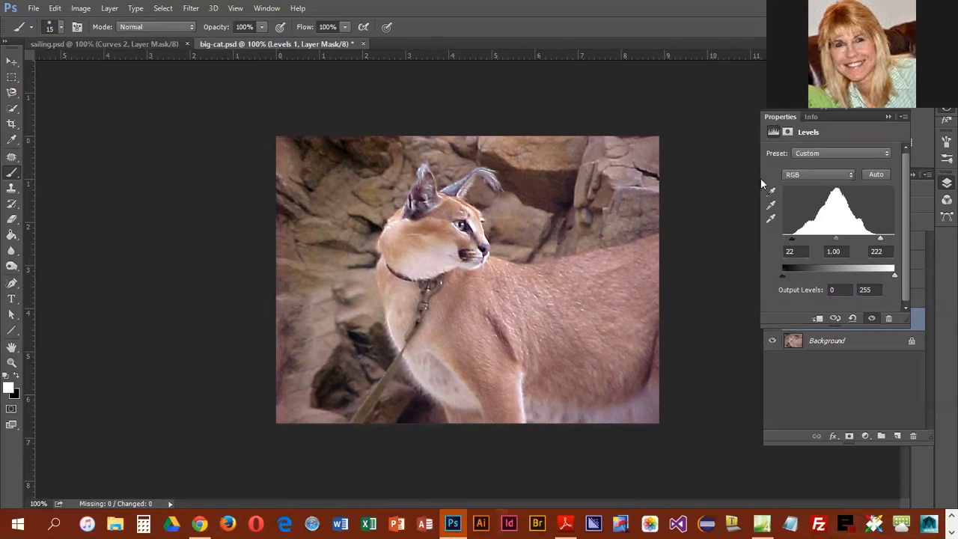
{"action": "left_click", "coordinate": [266, 7]}
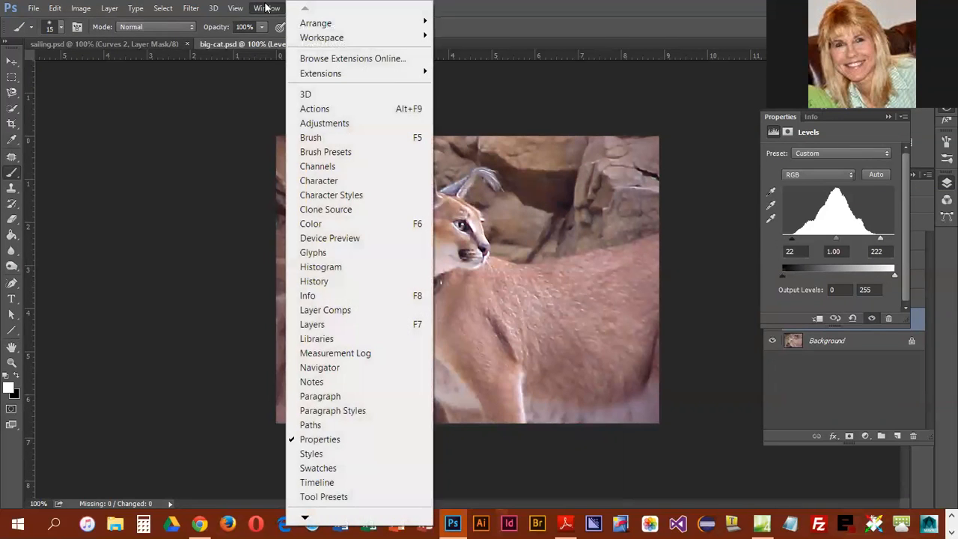
{"action": "left_click", "coordinate": [336, 269]}
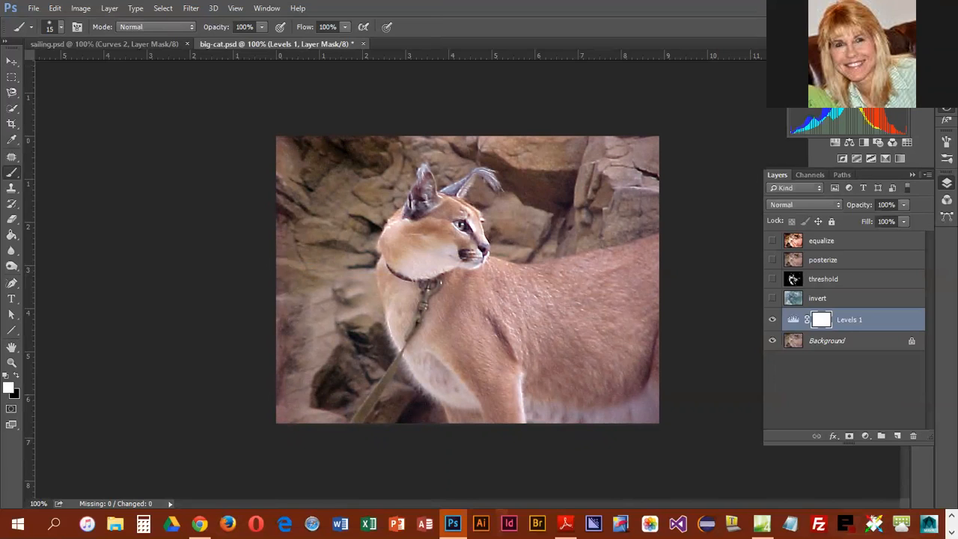
- Add a Vibrance adjustment layer above Levels 1, raise its vibrance, fine-tune its saturation, and close the properties
{"action": "left_click", "coordinate": [902, 127]}
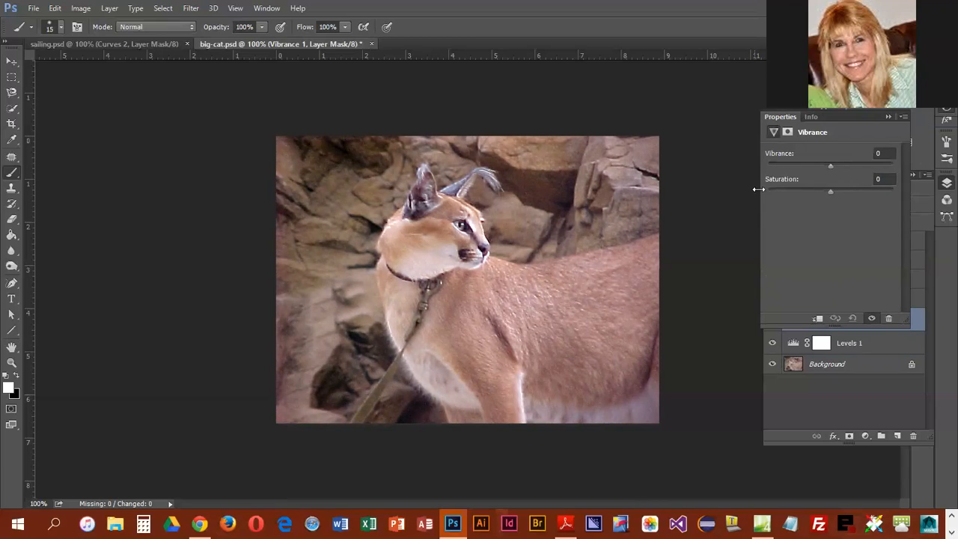
{"action": "left_click_drag", "start_coordinate": [831, 164], "coordinate": [857, 170]}
{"action": "left_click_drag", "start_coordinate": [835, 192], "coordinate": [831, 192]}
{"action": "left_click", "coordinate": [889, 117]}
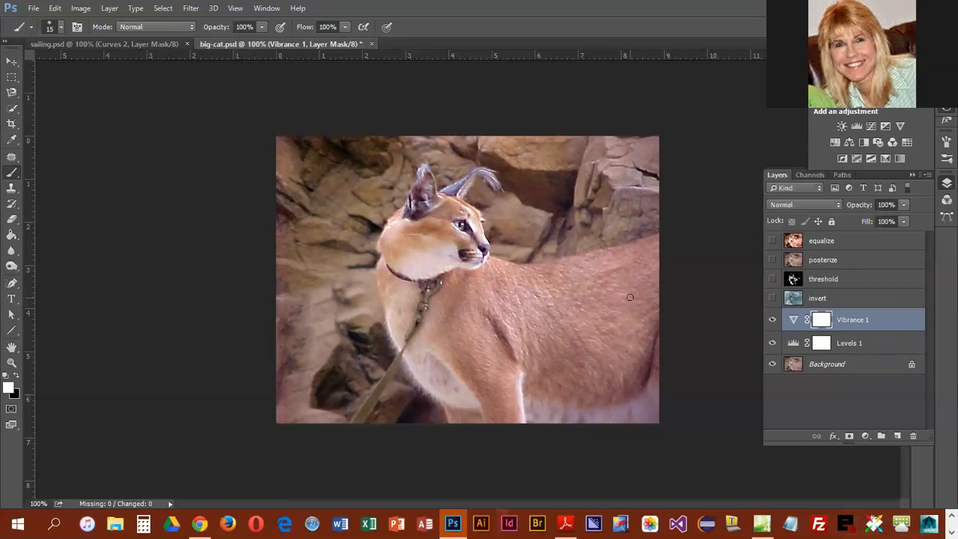
- Try to select the cat's eye with the Elliptical Marquee using a 20 px feather
{"action": "key", "text": "ctrl+plus"}
{"action": "key", "text": "ctrl+plus"}
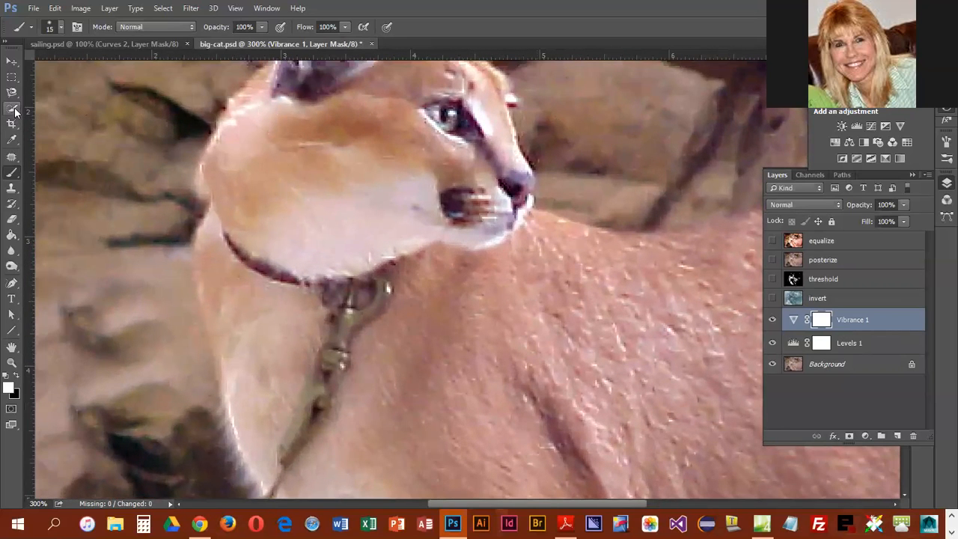
{"action": "left_click", "coordinate": [17, 77]}
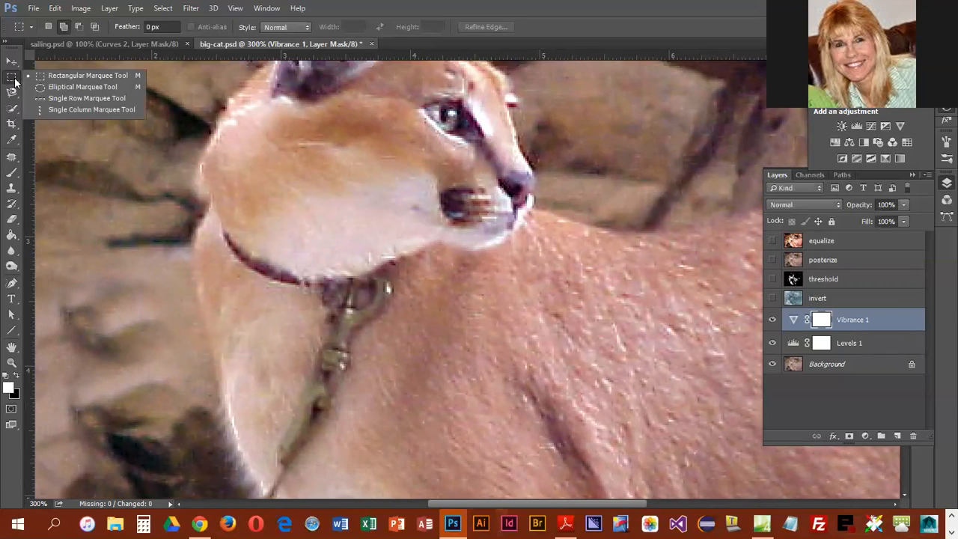
{"action": "left_click", "coordinate": [60, 87]}
{"action": "left_click_drag", "start_coordinate": [426, 98], "coordinate": [459, 139]}
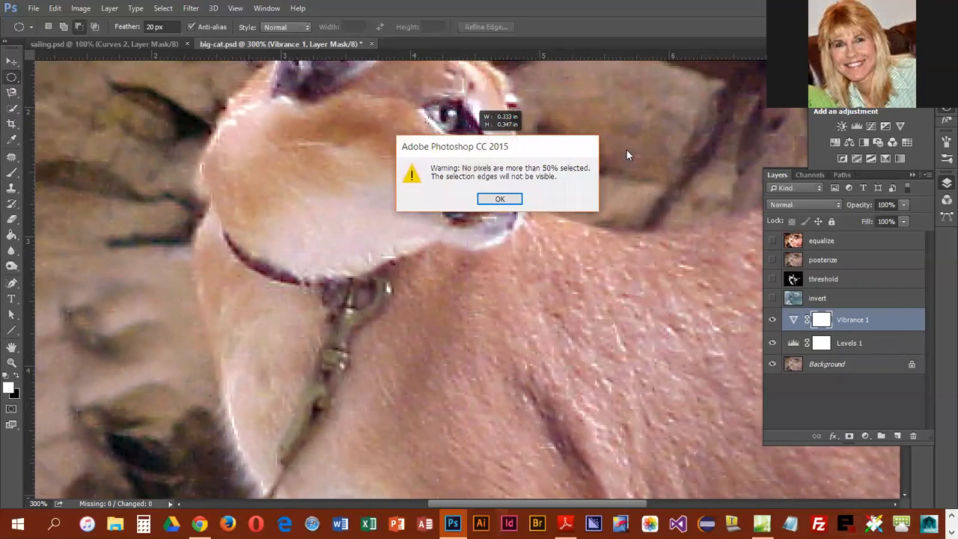
{"action": "left_click", "coordinate": [508, 208]}
- Make the Background layer active and retry the feathered elliptical selection around the cat's eye
{"action": "left_click", "coordinate": [861, 364]}
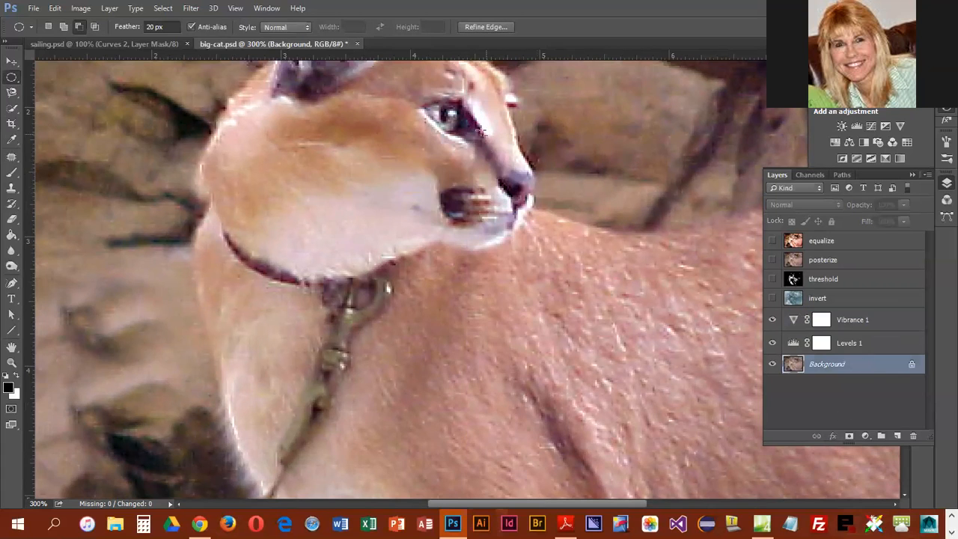
{"action": "left_click_drag", "start_coordinate": [425, 92], "coordinate": [472, 141]}
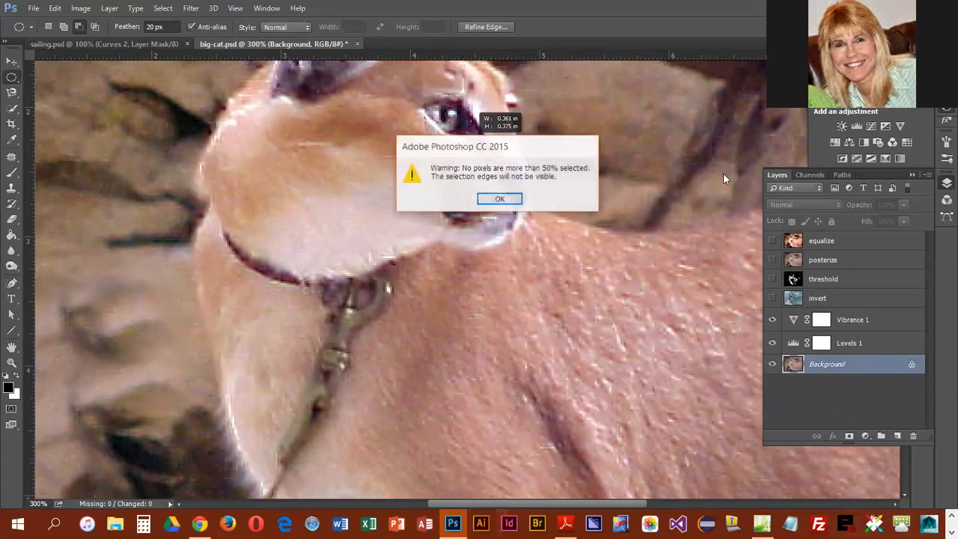
{"action": "left_click", "coordinate": [501, 199]}
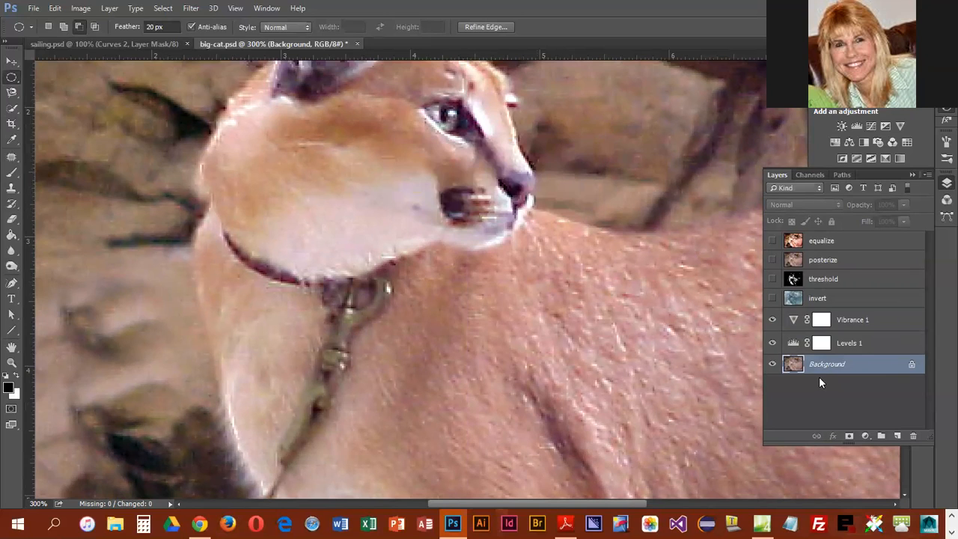
{"action": "left_click_drag", "start_coordinate": [415, 92], "coordinate": [482, 175]}
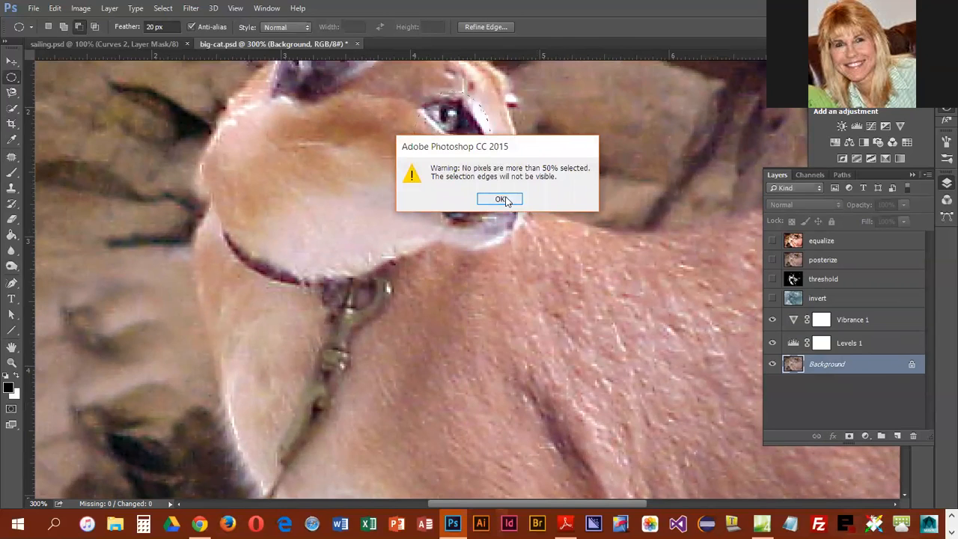
{"action": "left_click", "coordinate": [505, 201]}
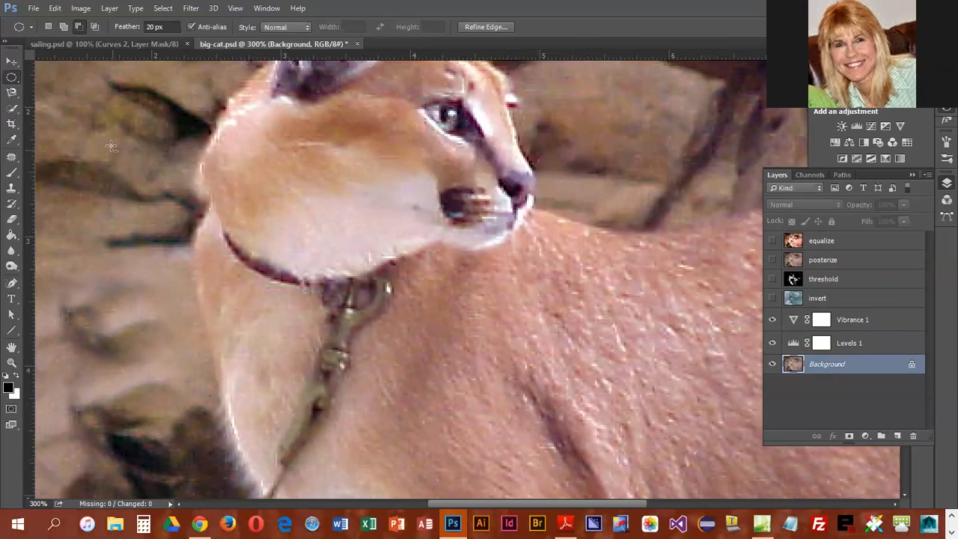
- Select the cat's eye with Quick Selection and trim the selection to the iris by painting black in Quick Mask mode
{"action": "left_click", "coordinate": [11, 108]}
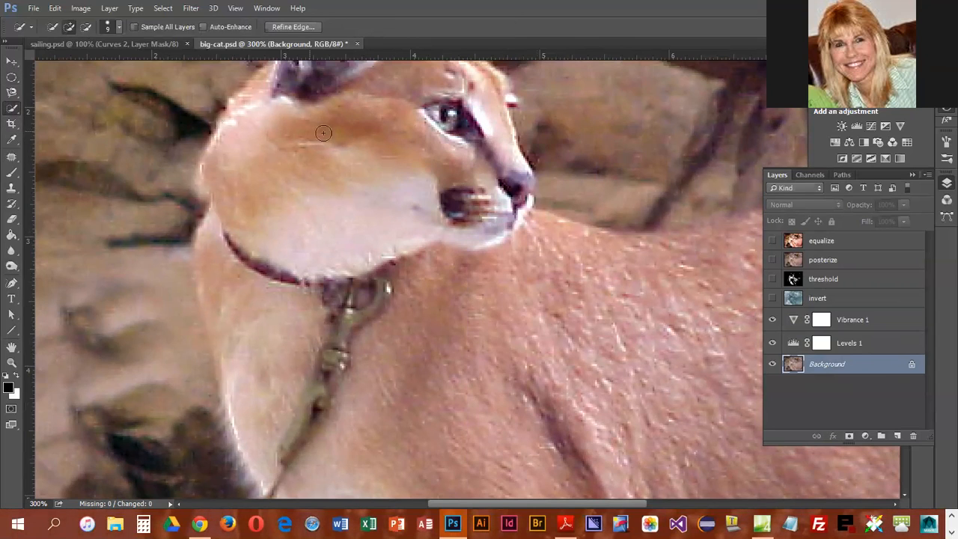
{"action": "left_click", "coordinate": [441, 118]}
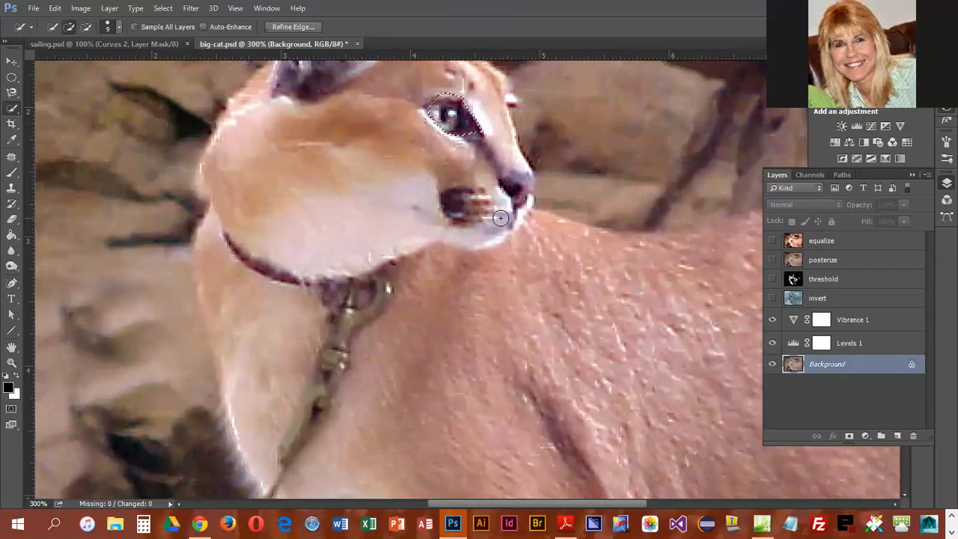
{"action": "key", "text": "q"}
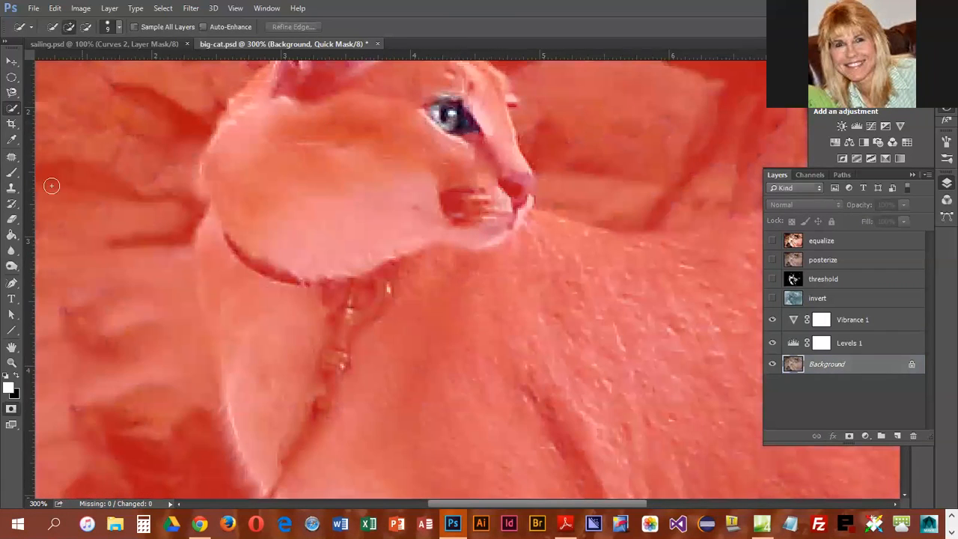
{"action": "left_click", "coordinate": [12, 173]}
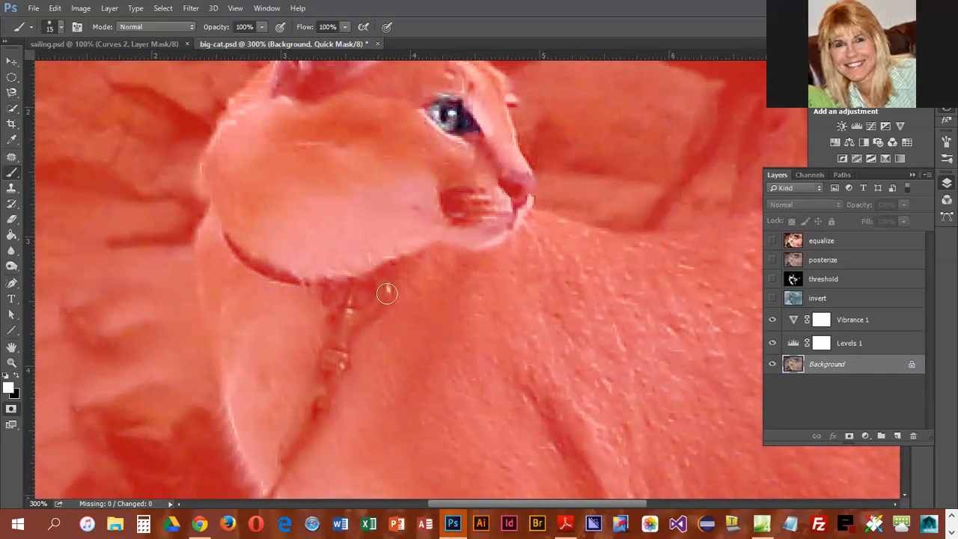
{"action": "left_click", "coordinate": [18, 376]}
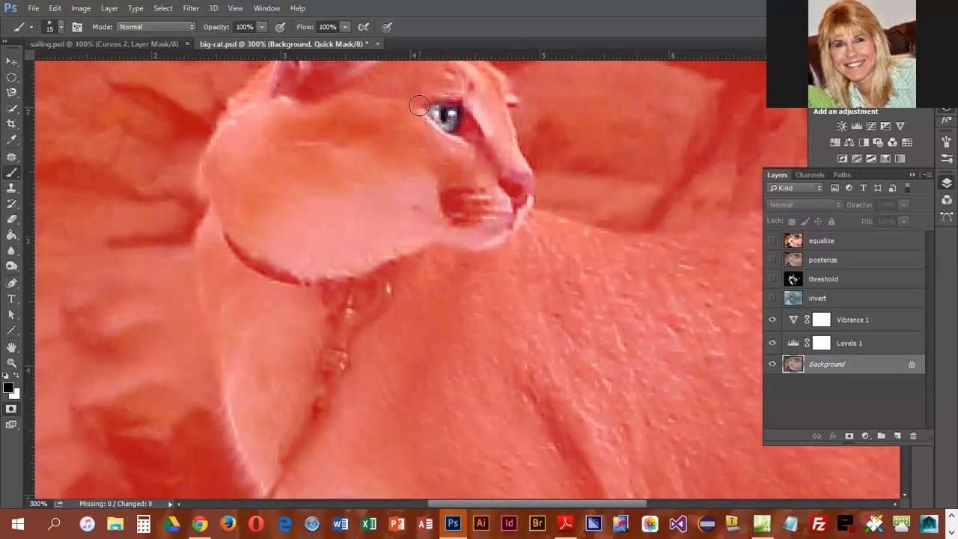
{"action": "key", "text": "q"}
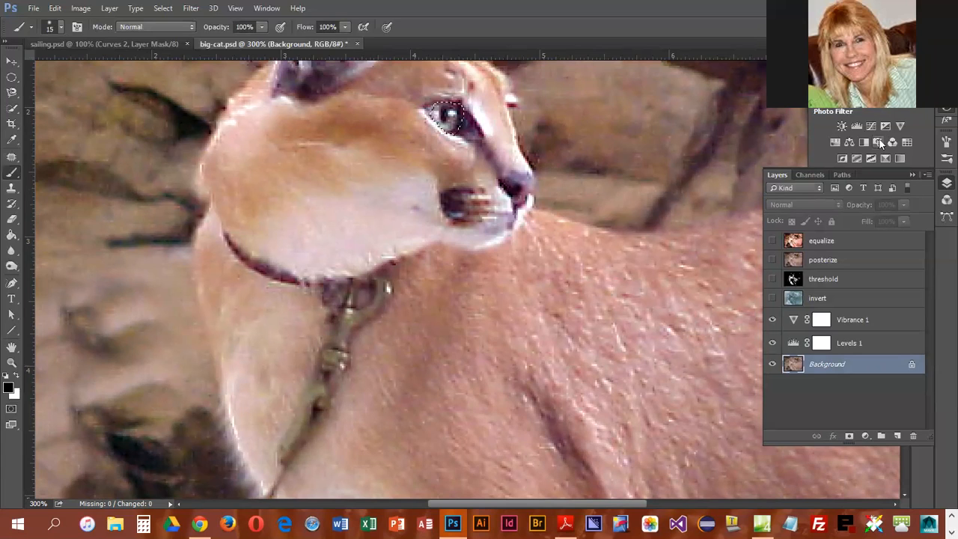
- Add a Levels adjustment layer for the eye selection, set the Green channel's midtone to 1.39, and close the properties
{"action": "left_click", "coordinate": [858, 127]}
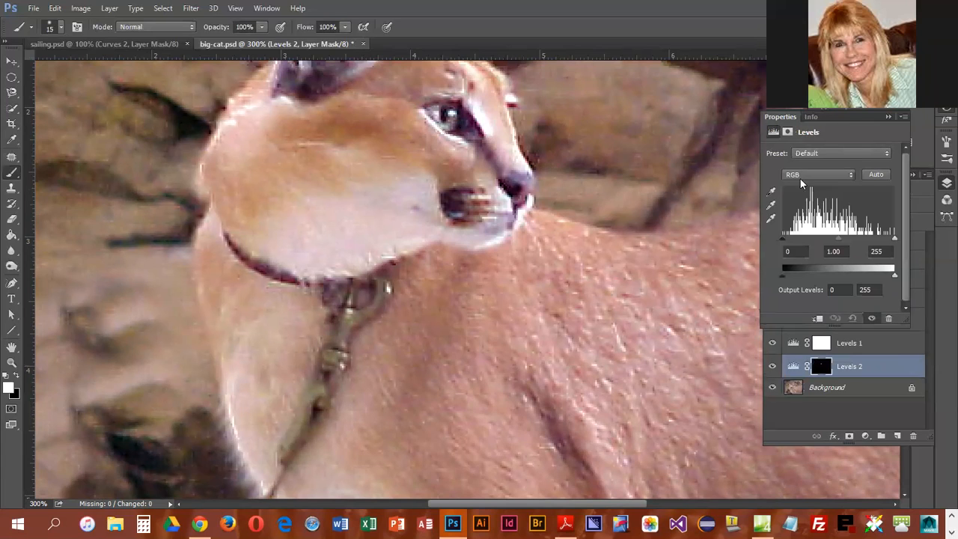
{"action": "left_click", "coordinate": [801, 176]}
{"action": "left_click", "coordinate": [800, 202]}
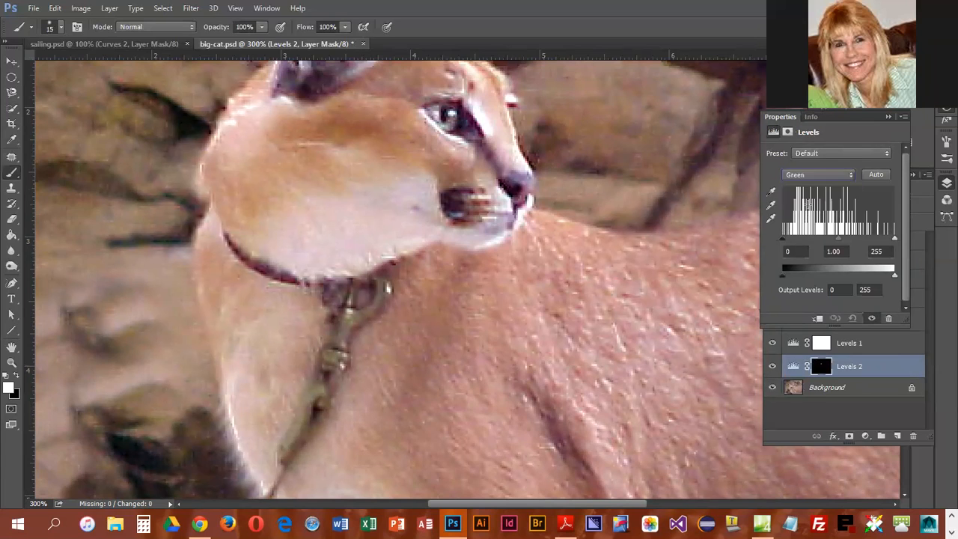
{"action": "mouse_move", "coordinate": [838, 238]}
{"action": "left_mouse_down"}
{"action": "mouse_move", "coordinate": [846, 245]}
{"action": "mouse_move", "coordinate": [827, 249]}
{"action": "left_mouse_up"}
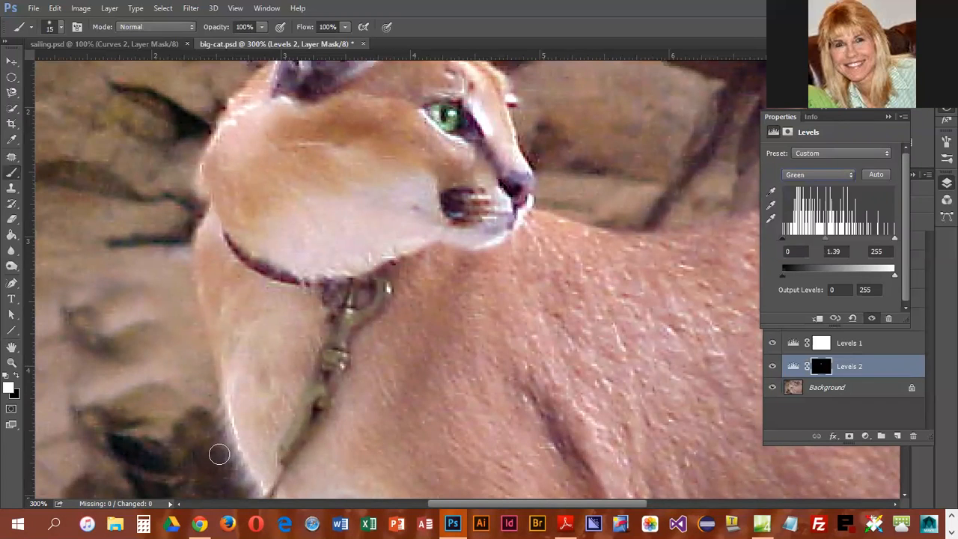
{"action": "left_click", "coordinate": [888, 117]}
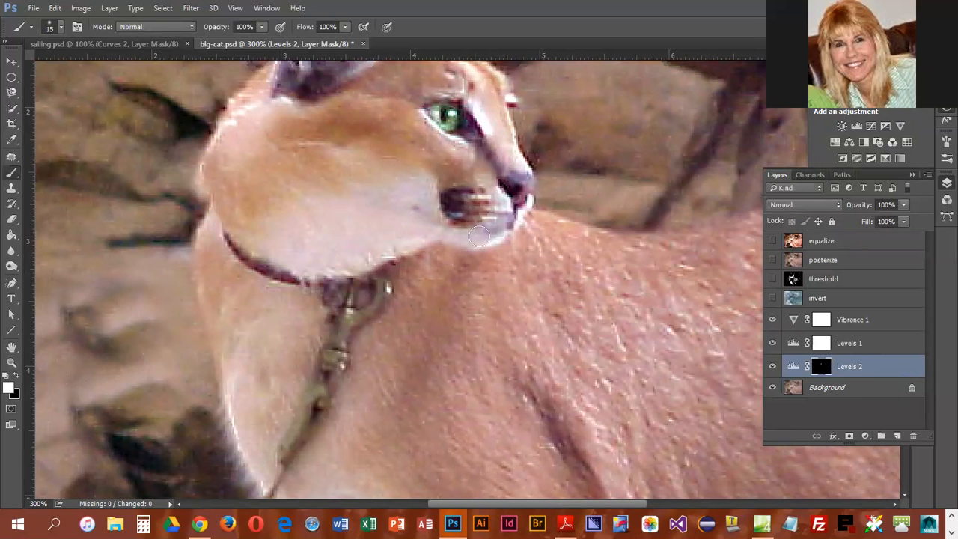
{"action": "scroll", "coordinate": [455, 203], "scroll_direction": "up", "scroll_amount": 3}
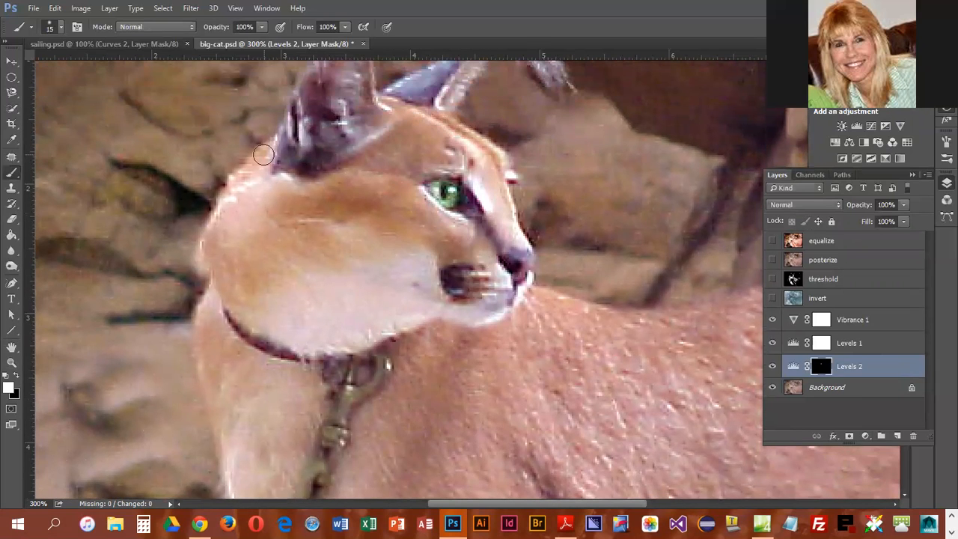